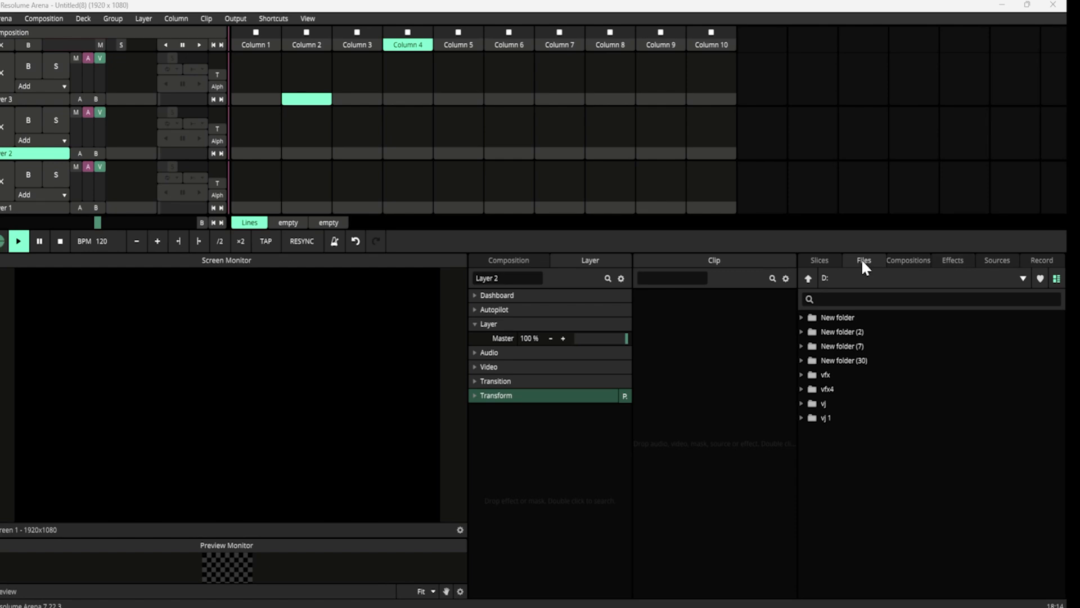
Step: Load 1 (2).mov from the vfx folder into the Column 5 slot of Layer 3 and play it
{"action": "left_click", "coordinate": [801, 375]}
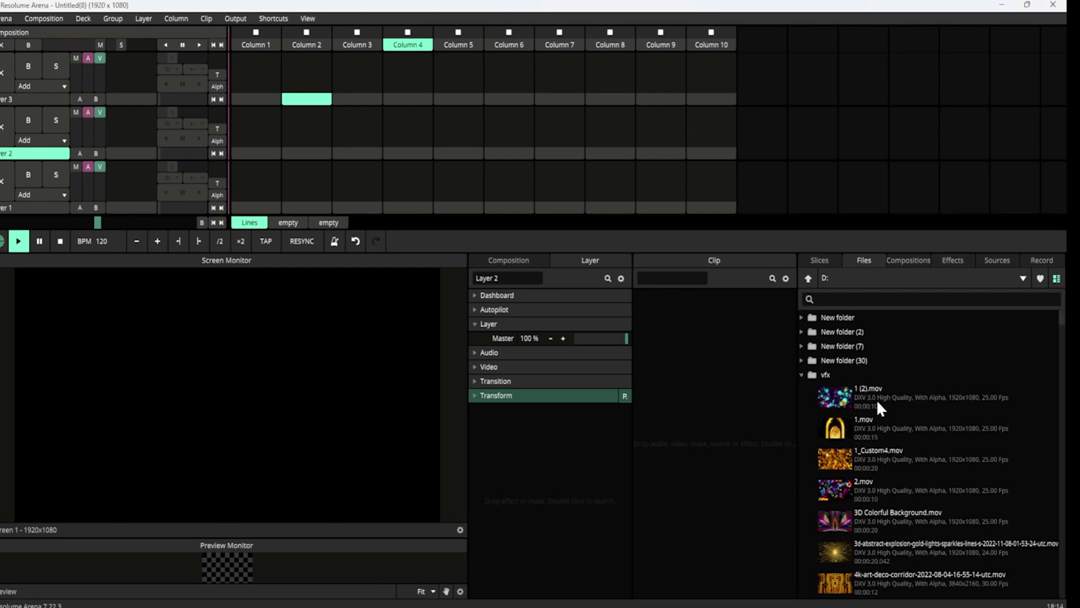
{"action": "left_click_drag", "start_coordinate": [877, 400], "coordinate": [465, 86]}
{"action": "left_click", "coordinate": [461, 73]}
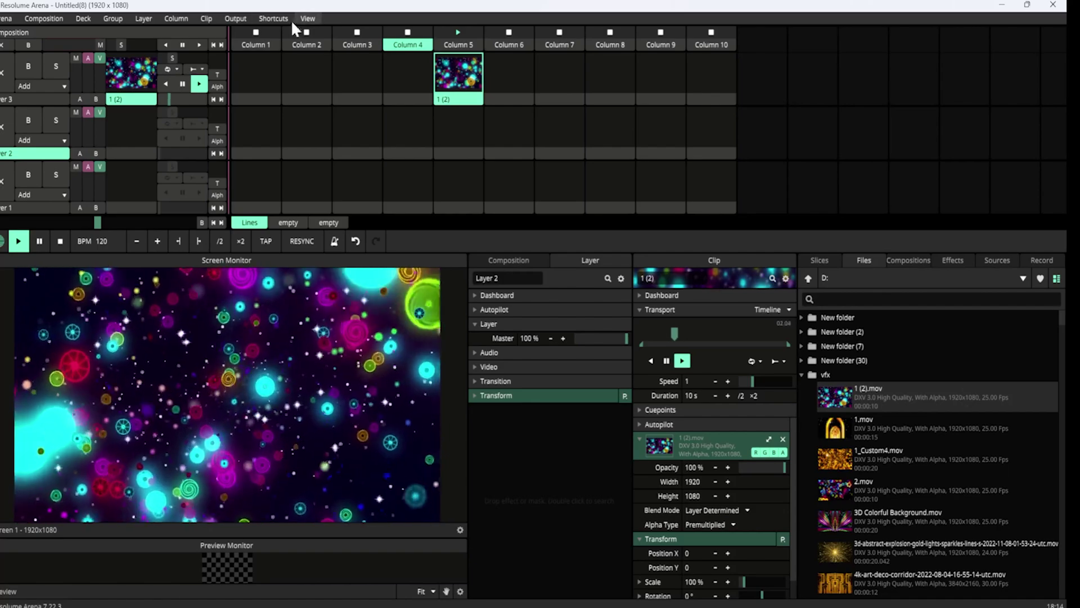
Step: Bring up the advanced output setup and narrow Slice 1 to about 359 px wide along the canvas's left edge
{"action": "left_click", "coordinate": [233, 18]}
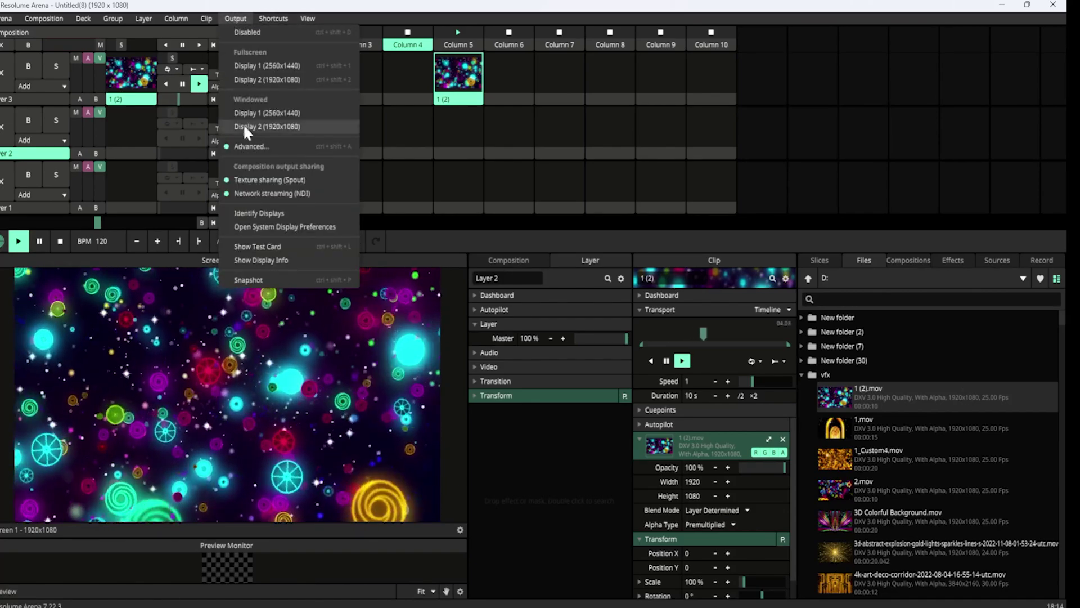
{"action": "left_click", "coordinate": [244, 146]}
{"action": "left_click", "coordinate": [245, 143]}
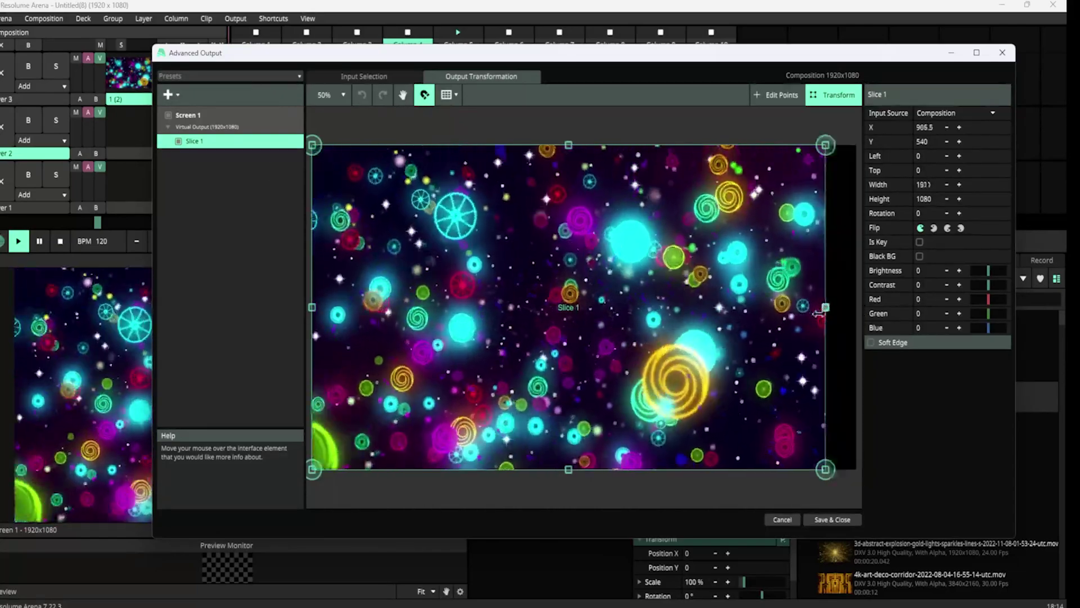
{"action": "left_click_drag", "start_coordinate": [855, 308], "coordinate": [415, 325]}
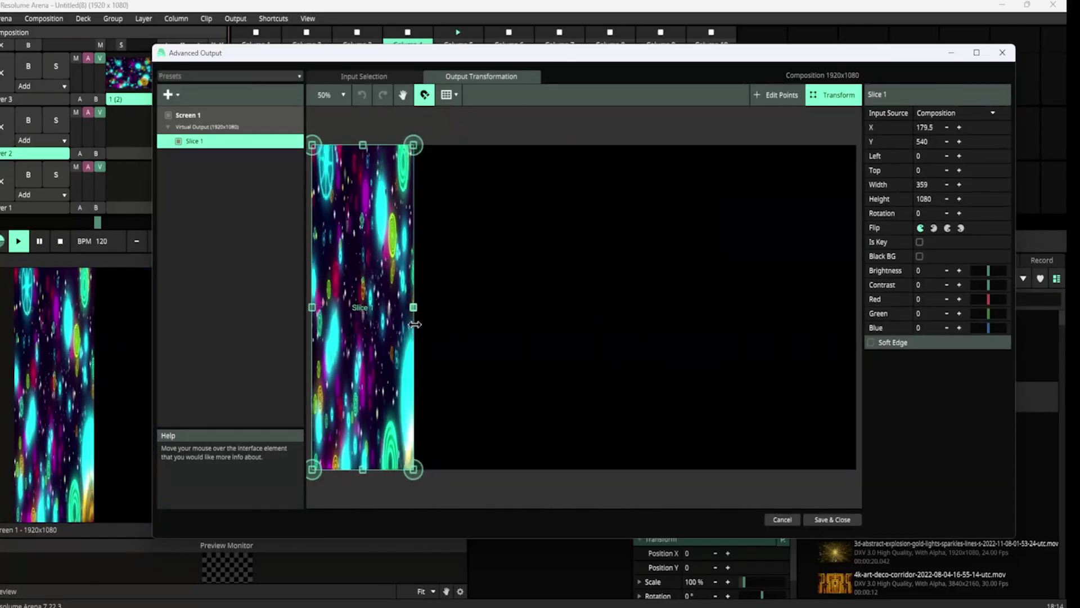
Step: Duplicate Slice 1 and place the copy flush against the canvas's right edge, at about X 1740.5
{"action": "right_click", "coordinate": [374, 326]}
{"action": "left_click", "coordinate": [409, 280]}
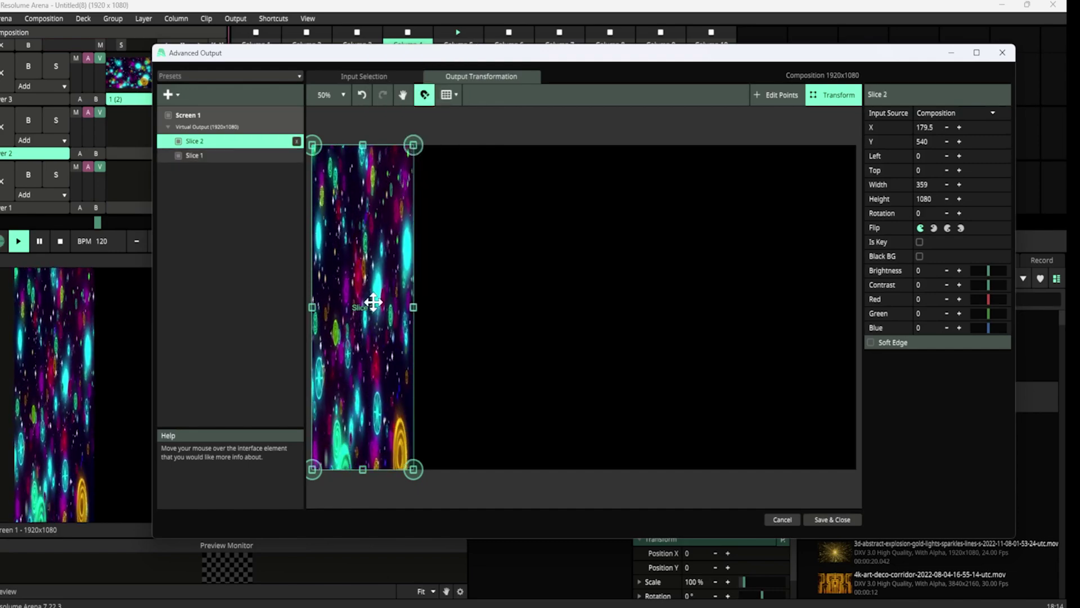
{"action": "left_click_drag", "start_coordinate": [373, 301], "coordinate": [802, 301]}
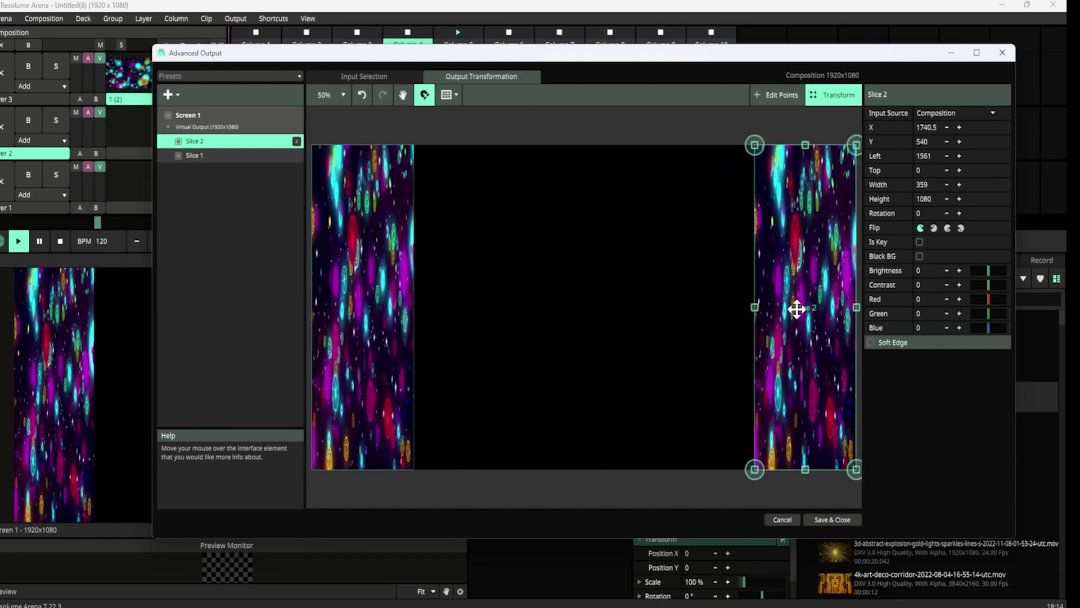
Step: Duplicate Slice 2 and reshape the copy into an upper central slice of about 1066 x 659 px starting at left 437
{"action": "right_click", "coordinate": [796, 308]}
{"action": "left_click", "coordinate": [743, 536]}
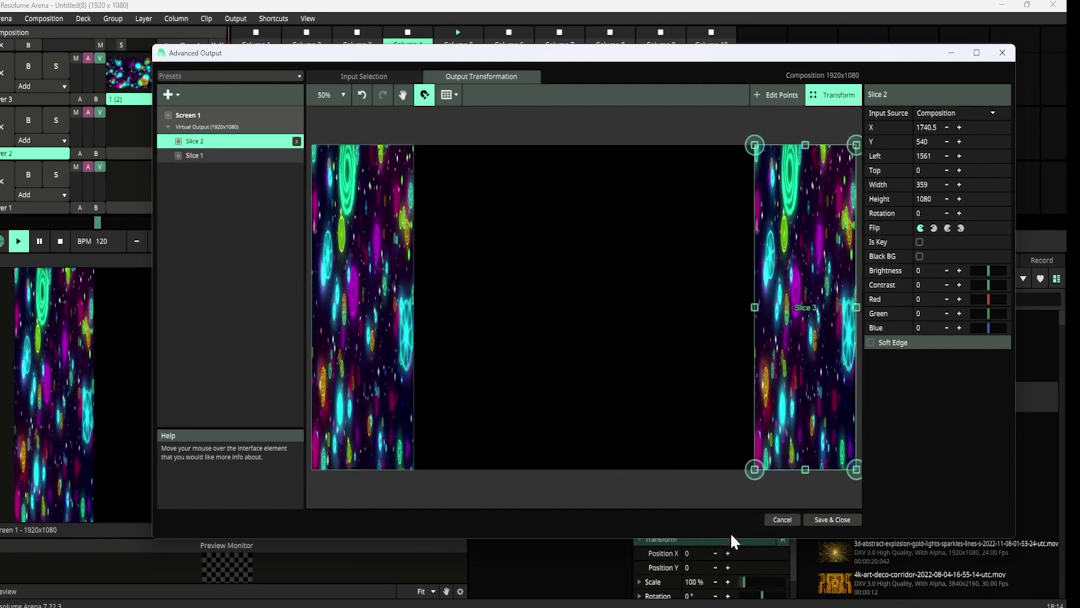
{"action": "left_click", "coordinate": [650, 370]}
{"action": "left_click", "coordinate": [796, 332]}
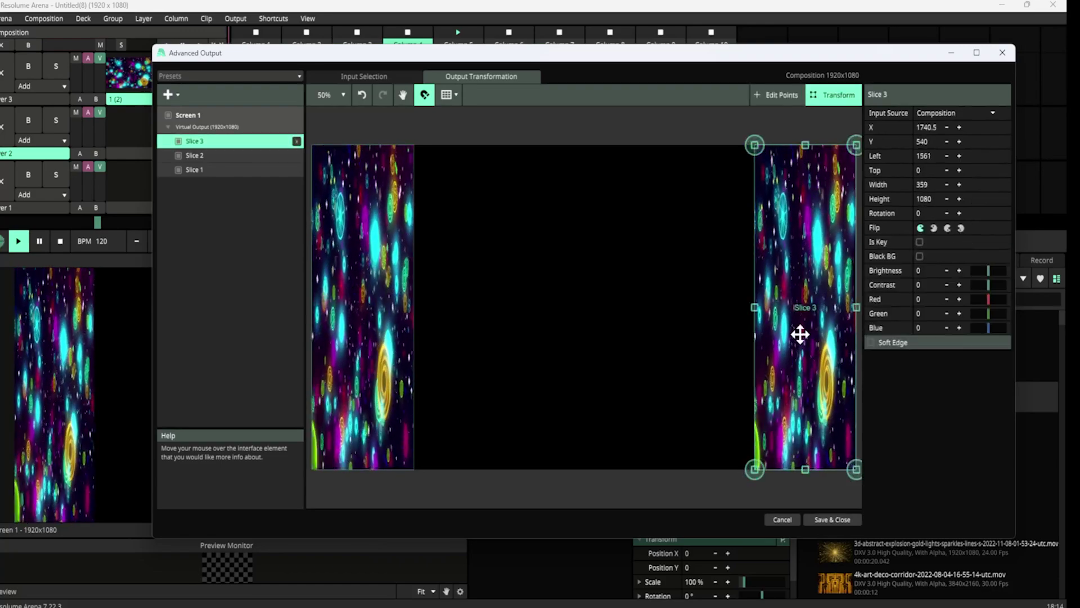
{"action": "left_click_drag", "start_coordinate": [796, 332], "coordinate": [436, 322]}
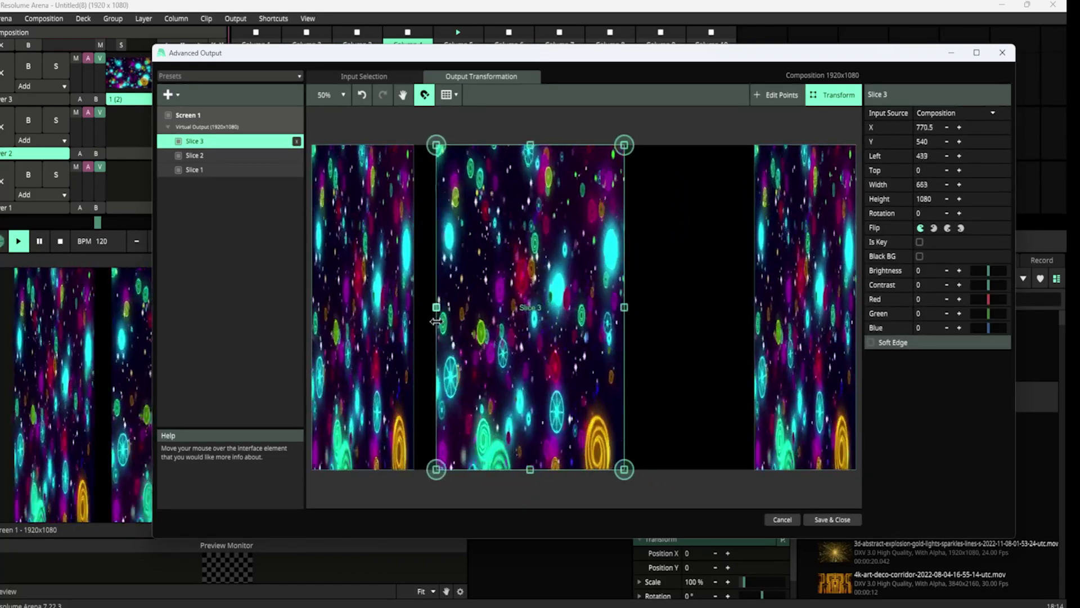
{"action": "left_click_drag", "start_coordinate": [659, 309], "coordinate": [755, 309]}
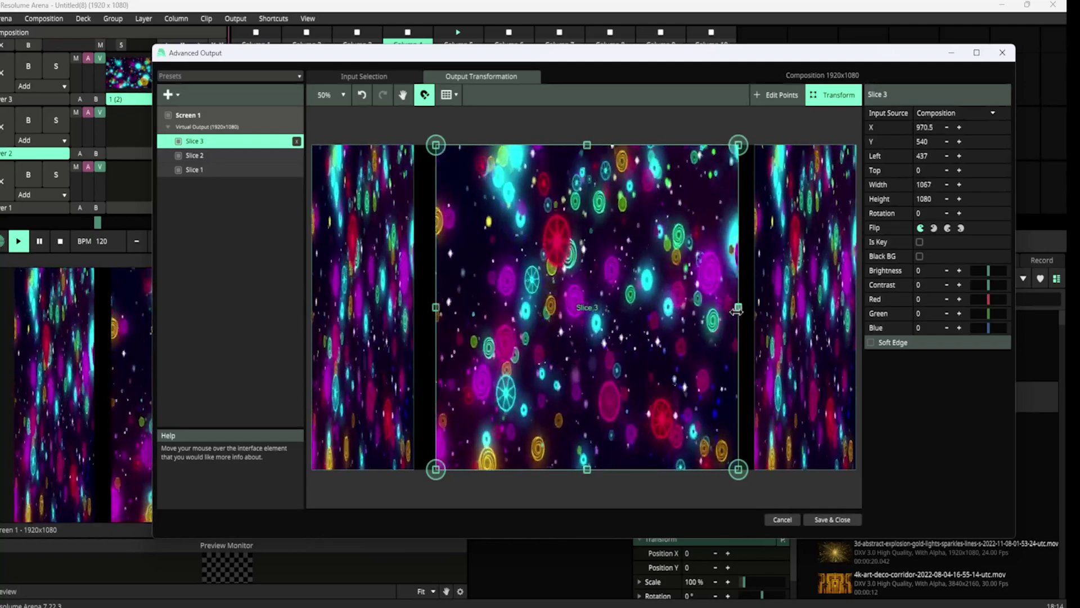
{"action": "left_click_drag", "start_coordinate": [587, 468], "coordinate": [585, 343]}
Step: Duplicate Slice 3 and fit the copy beneath it as a slice of about 1066 x 350 px with its top at 730
{"action": "right_click", "coordinate": [461, 247]}
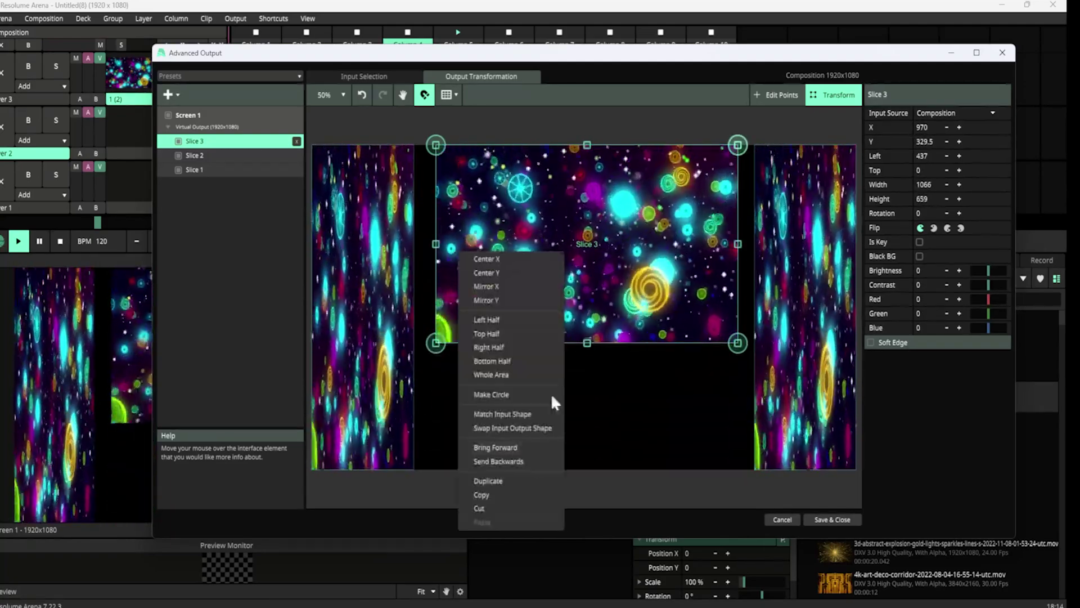
{"action": "left_click", "coordinate": [484, 480]}
{"action": "left_click_drag", "start_coordinate": [586, 263], "coordinate": [585, 387]}
{"action": "left_click_drag", "start_coordinate": [587, 272], "coordinate": [586, 365]}
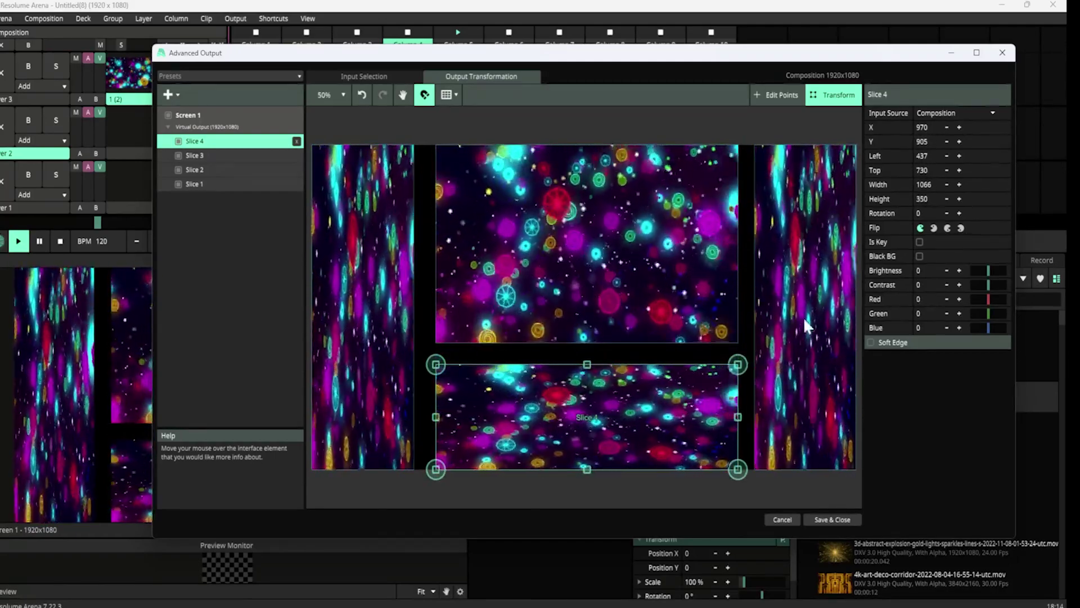
Step: Match the input selection of all four slices to their output shapes and save the advanced output setup
{"action": "left_click", "coordinate": [226, 185]}
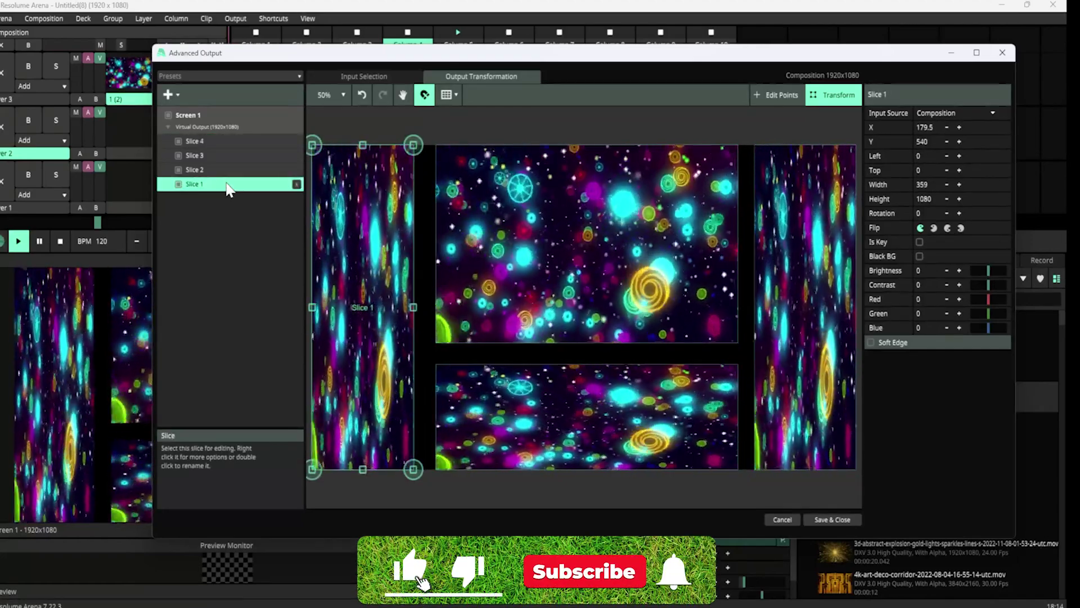
{"action": "left_click", "coordinate": [200, 141], "text": "shift"}
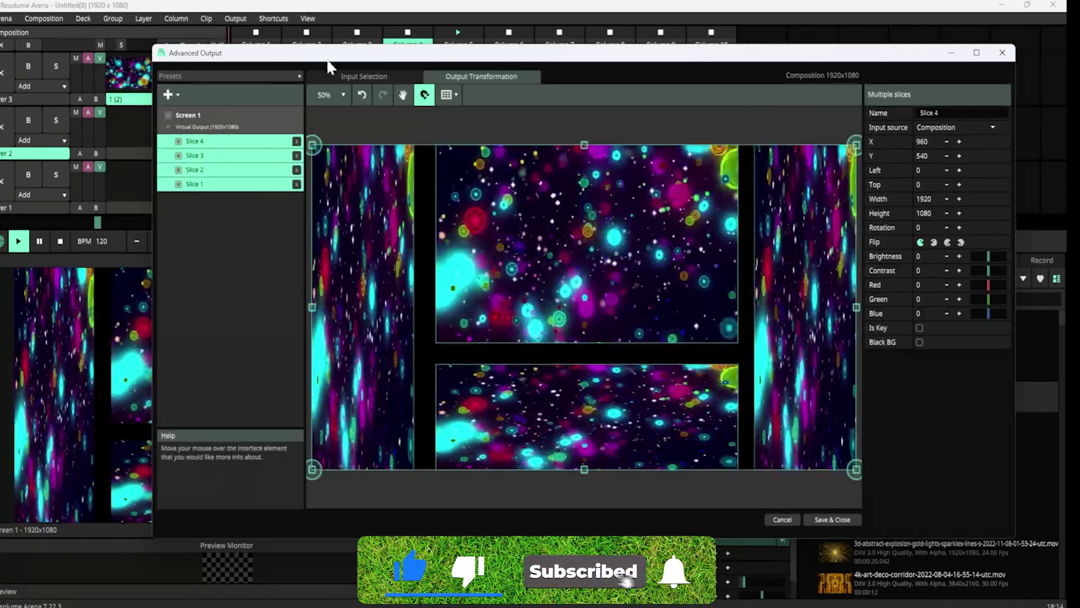
{"action": "left_click", "coordinate": [390, 74]}
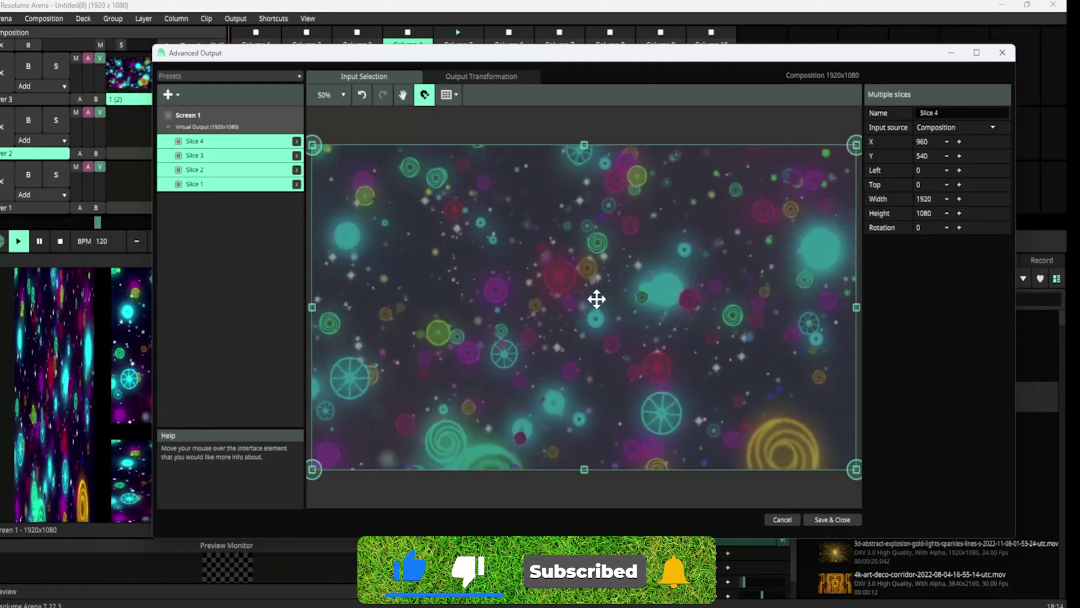
{"action": "right_click", "coordinate": [548, 263]}
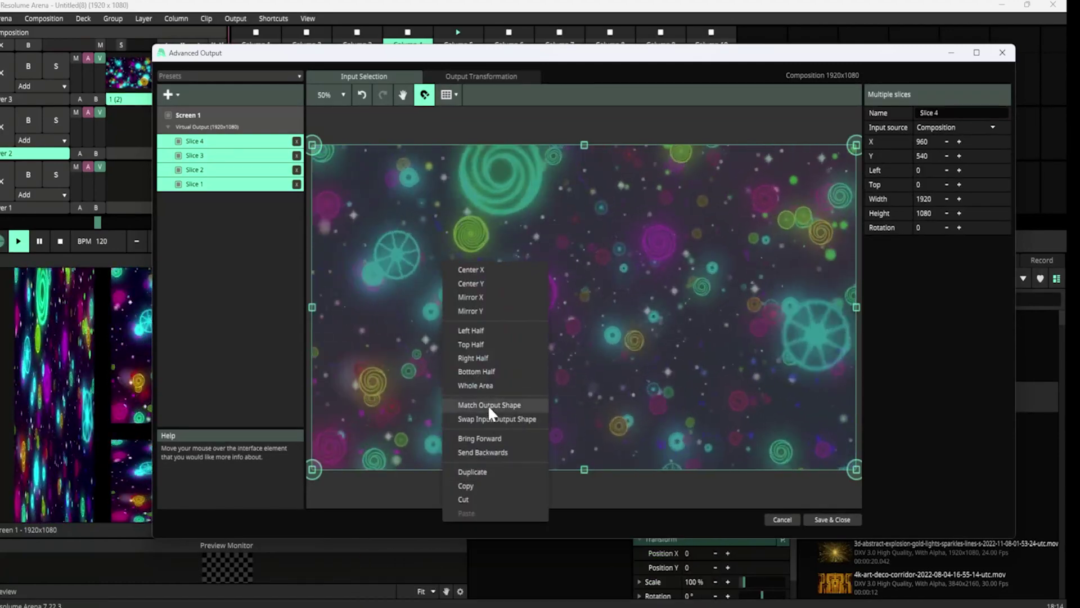
{"action": "left_click", "coordinate": [488, 405]}
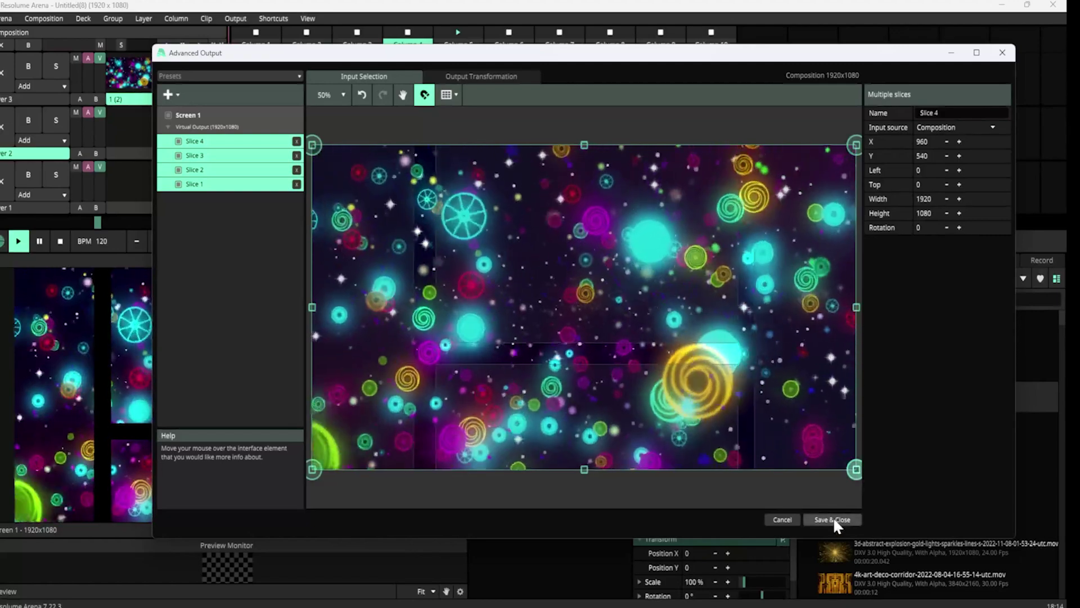
{"action": "left_click", "coordinate": [832, 518]}
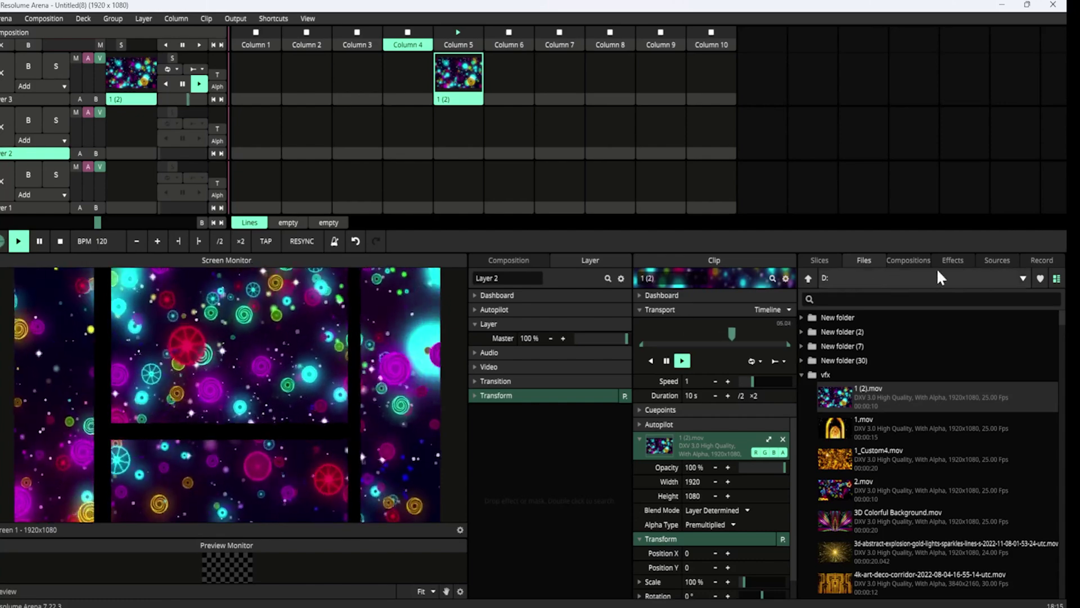
Step: Try the SLICE EDGE effect on Layer 2 with all Screen 1 slices as its slice input, and remove the effect again
{"action": "left_click", "coordinate": [948, 257]}
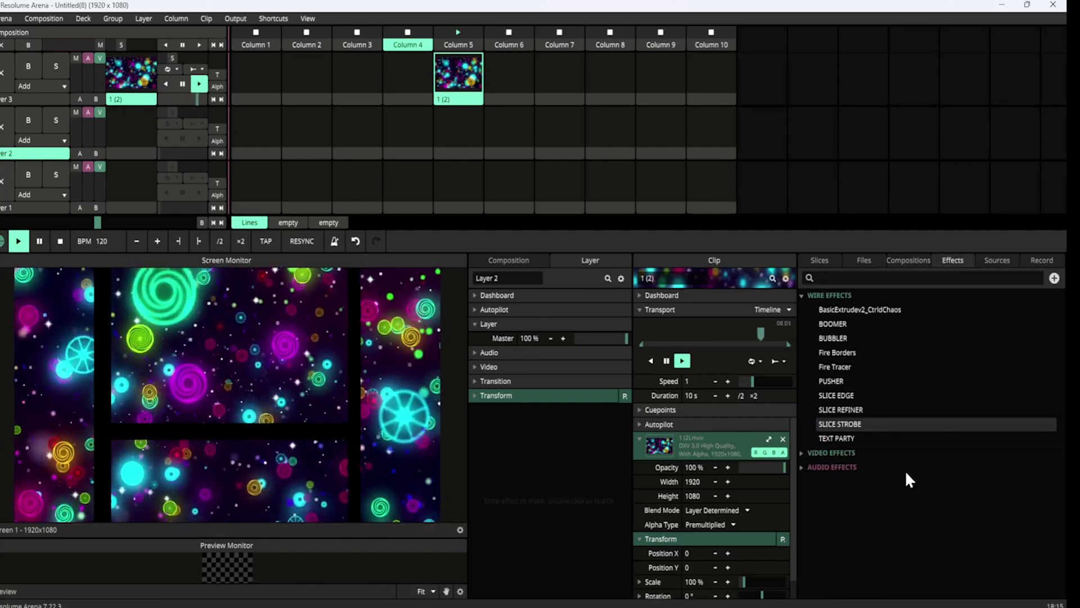
{"action": "left_click_drag", "start_coordinate": [841, 396], "coordinate": [492, 410]}
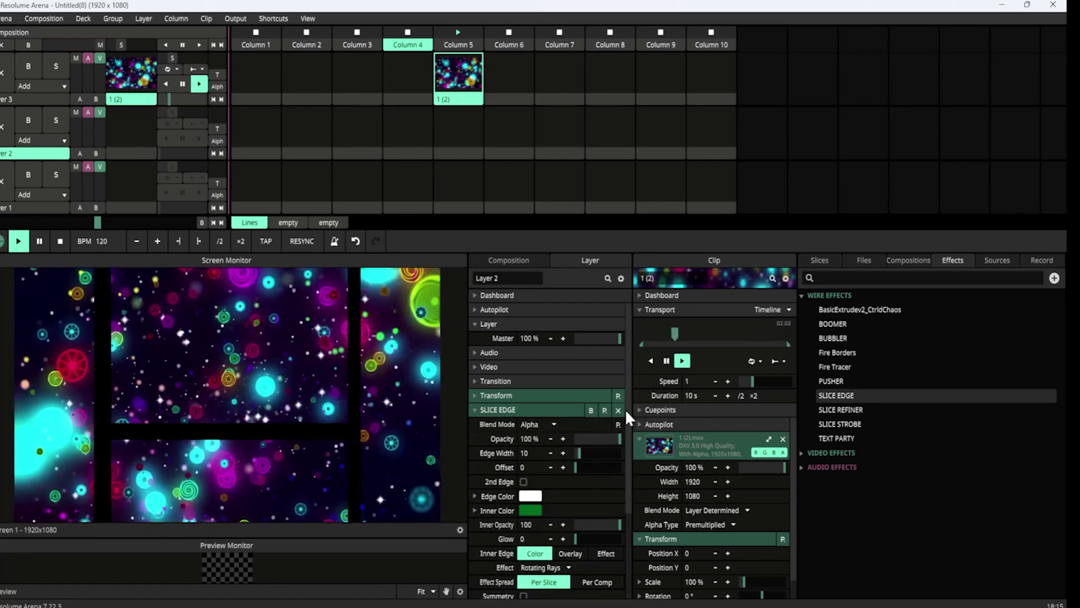
{"action": "left_click_drag", "start_coordinate": [626, 408], "coordinate": [639, 555]}
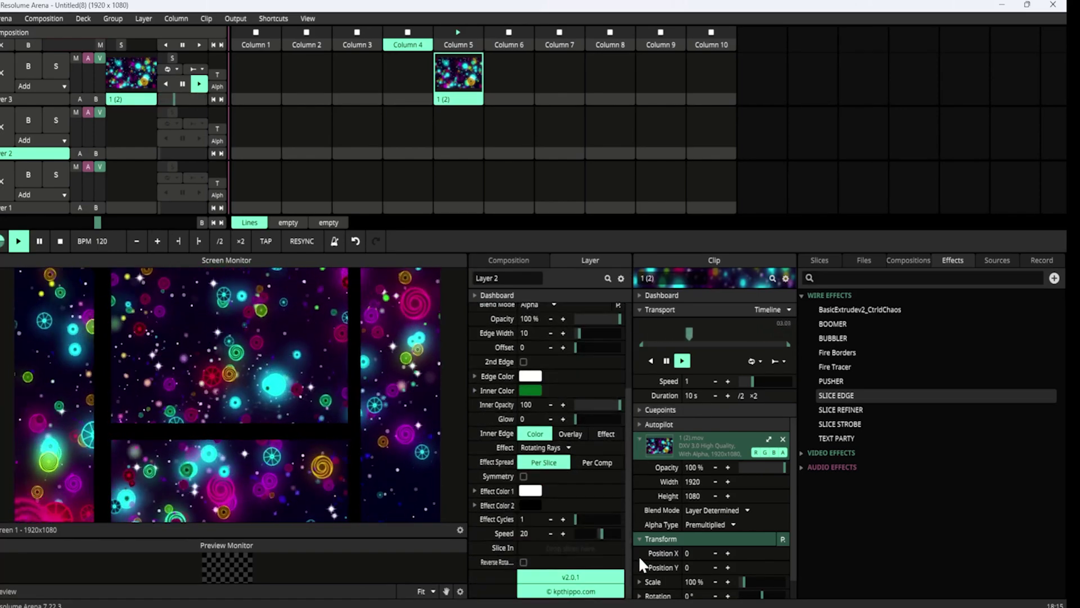
{"action": "left_click", "coordinate": [820, 259]}
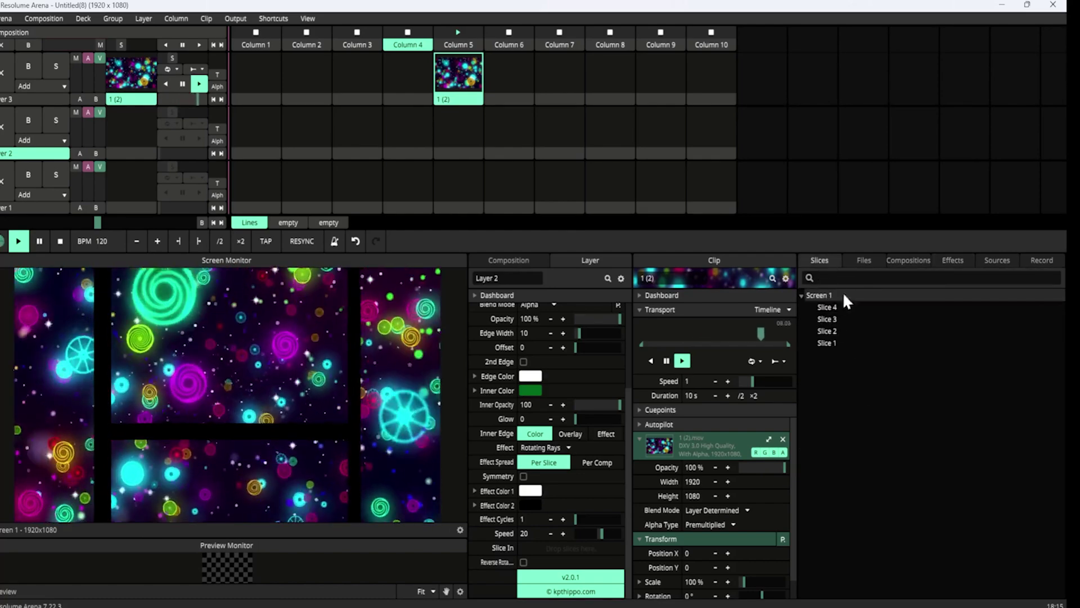
{"action": "left_click", "coordinate": [309, 18]}
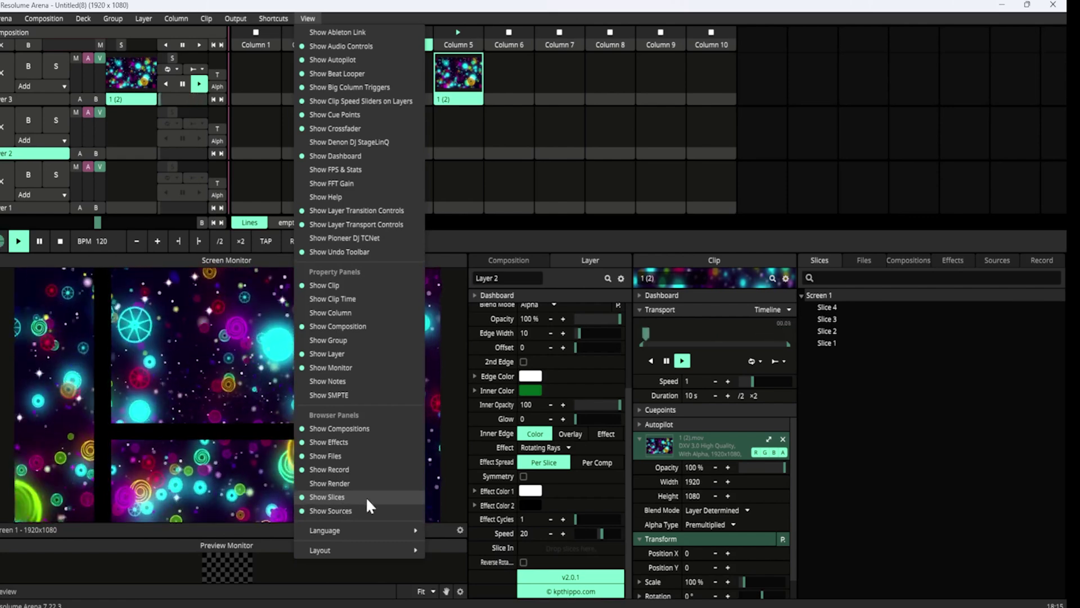
{"action": "left_click", "coordinate": [893, 347]}
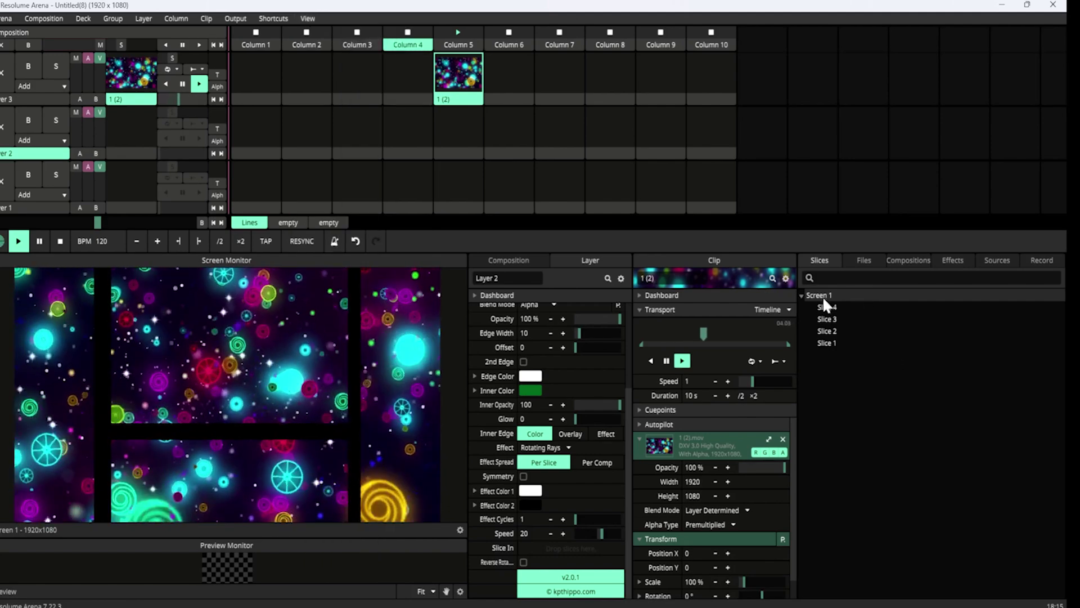
{"action": "left_click_drag", "start_coordinate": [822, 294], "coordinate": [543, 544]}
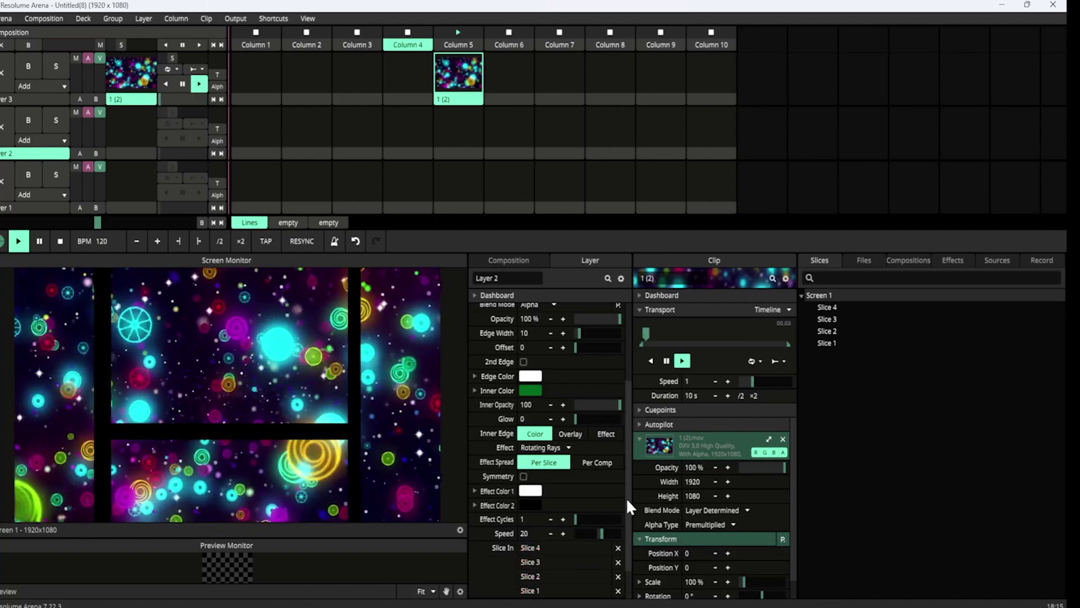
{"action": "left_click_drag", "start_coordinate": [626, 497], "coordinate": [626, 559]}
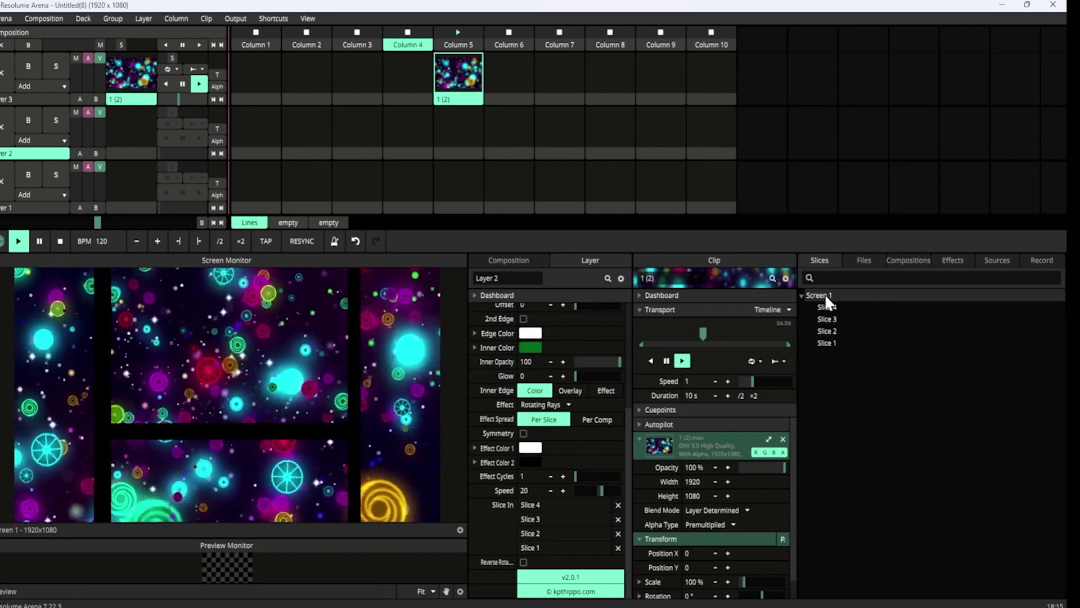
{"action": "left_click_drag", "start_coordinate": [825, 294], "coordinate": [582, 470]}
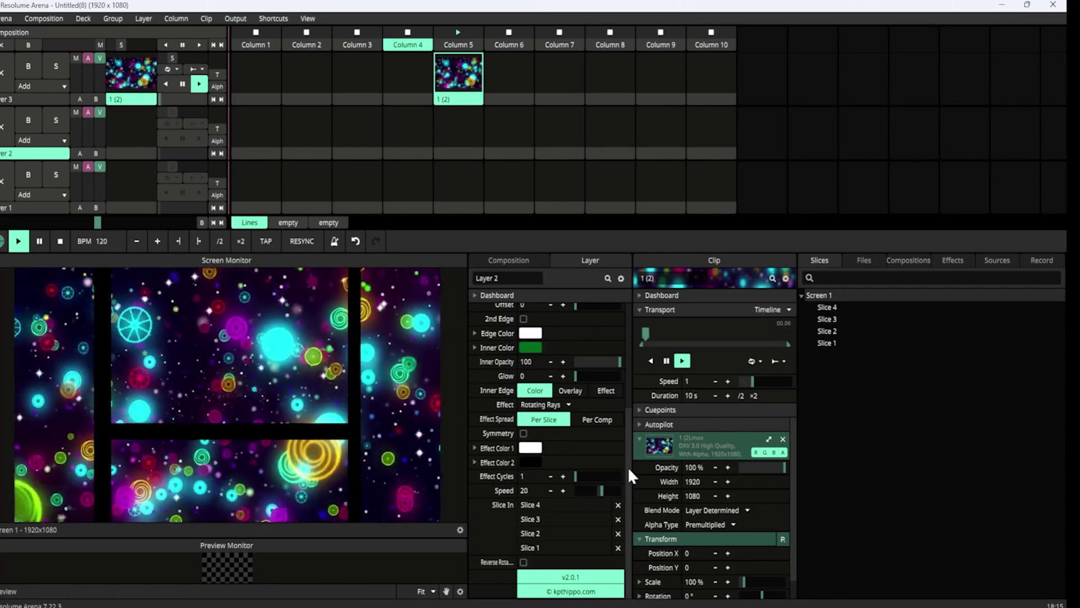
{"action": "left_click_drag", "start_coordinate": [628, 467], "coordinate": [627, 366]}
{"action": "left_click", "coordinate": [619, 404]}
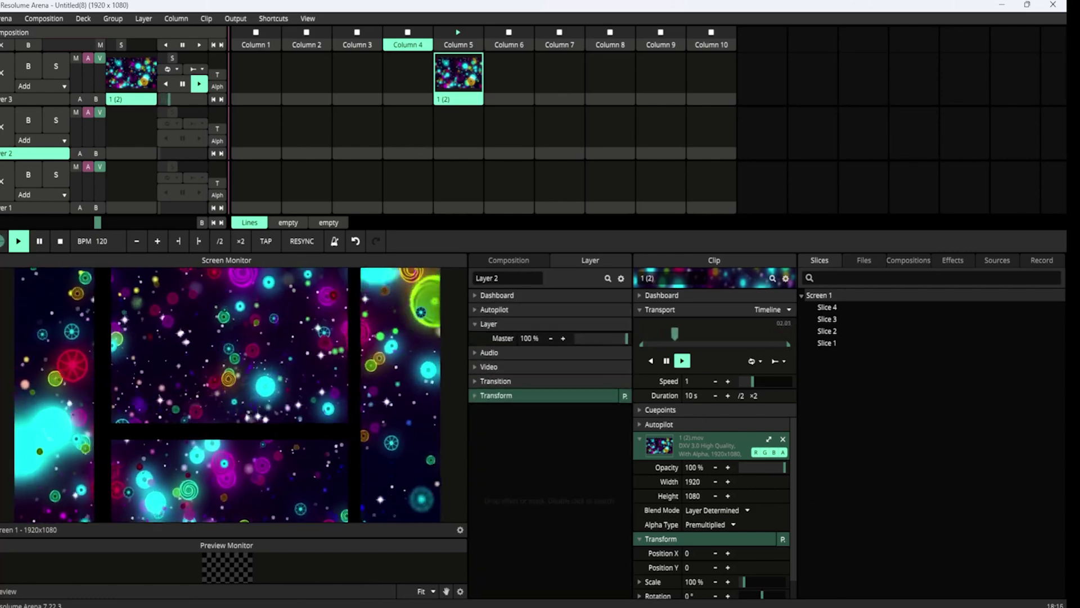
Step: Apply the SLICE EDGE effect to the whole composition and assign all Screen 1 slices as its slice input
{"action": "left_click", "coordinate": [514, 256]}
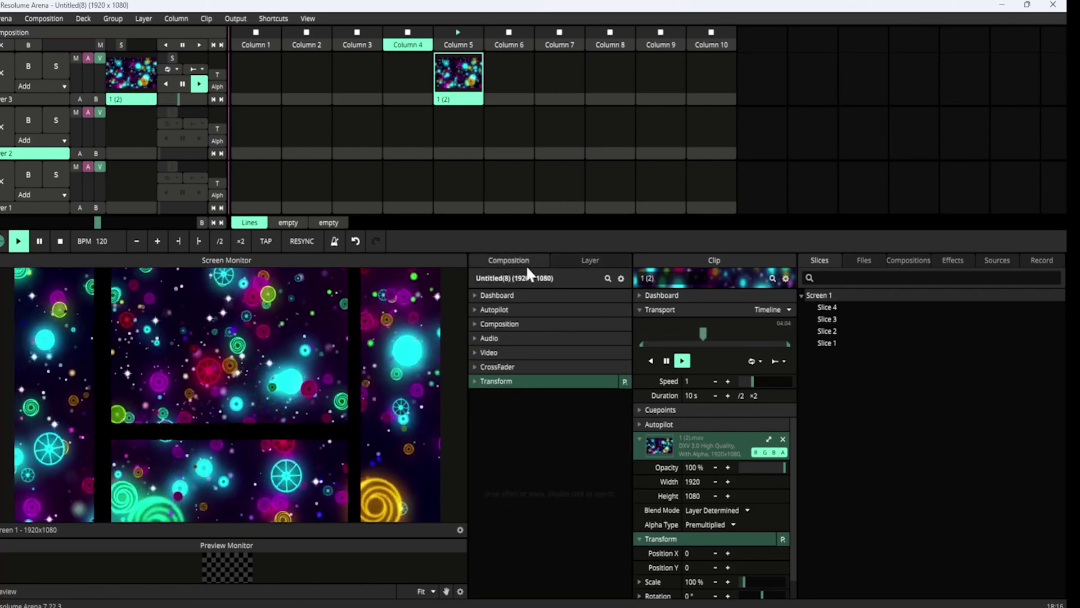
{"action": "left_click", "coordinate": [959, 260]}
{"action": "left_click_drag", "start_coordinate": [838, 395], "coordinate": [504, 427]}
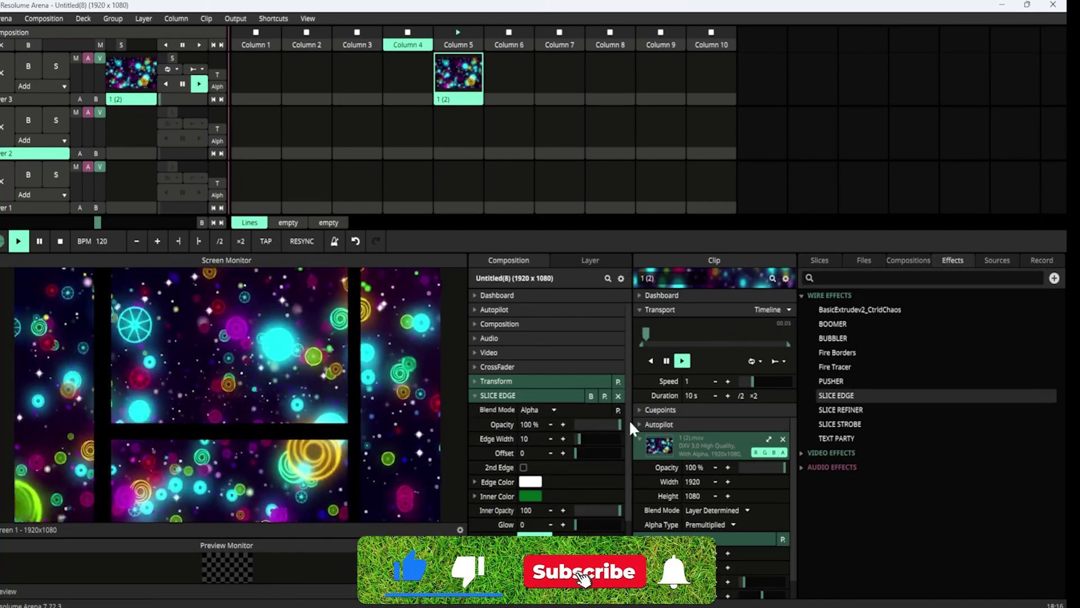
{"action": "scroll", "coordinate": [629, 419], "scroll_direction": "down", "scroll_amount": 3}
{"action": "left_click", "coordinate": [821, 258]}
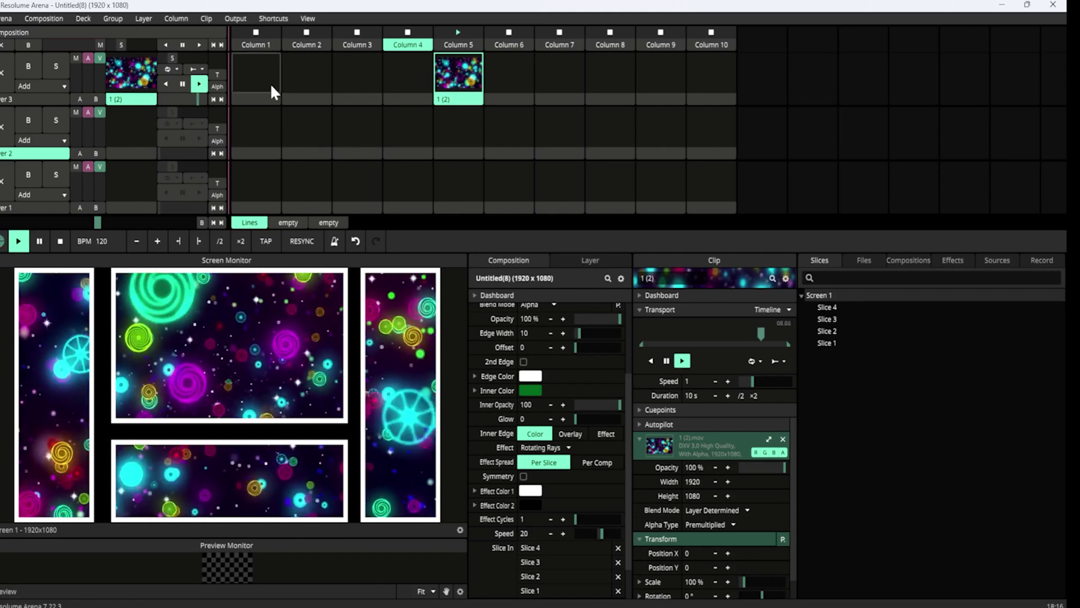
Step: Stop the Layer 3 video by triggering its empty Column 3 slot, and take a snapshot of the Screen 1 output
{"action": "left_click", "coordinate": [354, 70]}
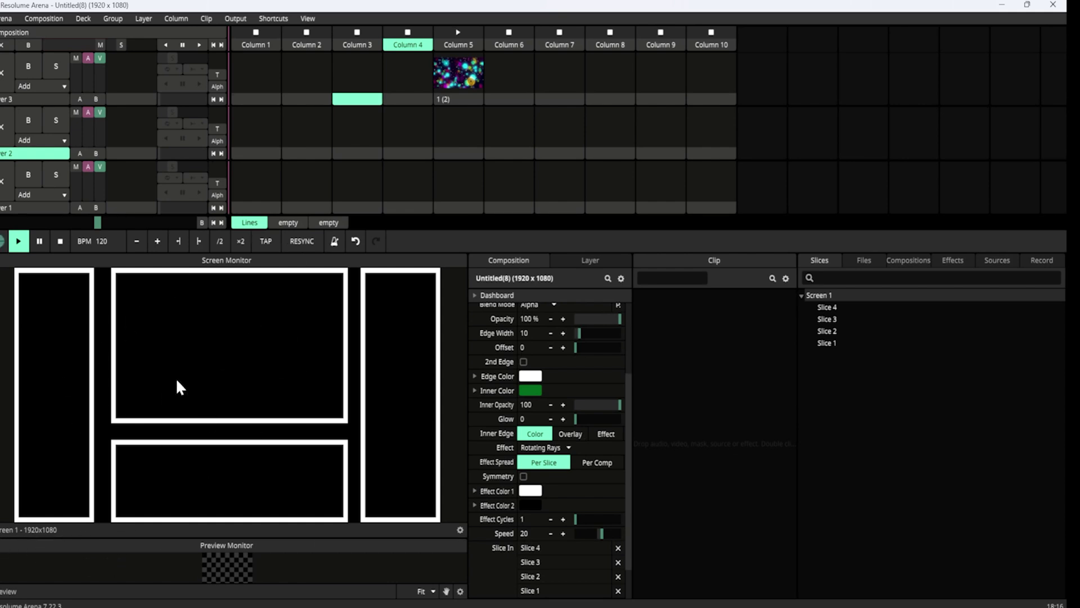
{"action": "left_click", "coordinate": [459, 530]}
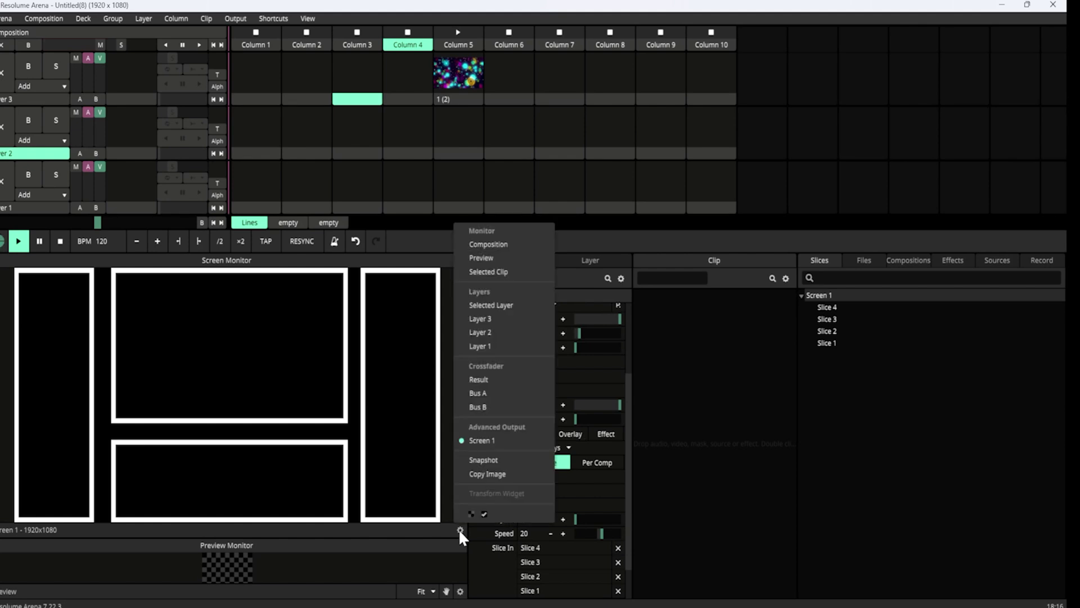
{"action": "left_click", "coordinate": [496, 459]}
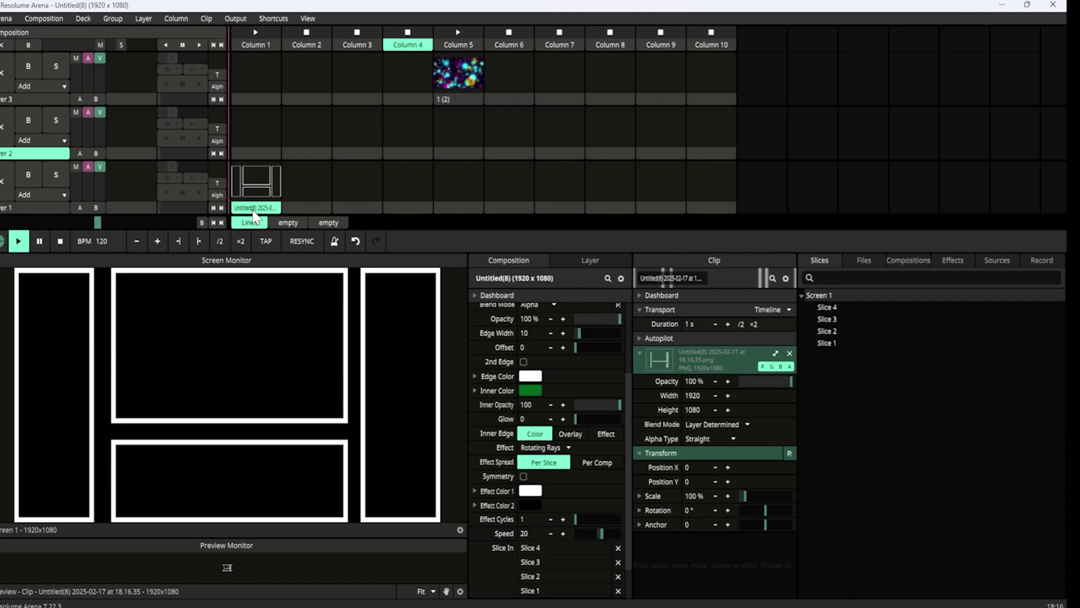
Step: Locate the Layer 1 snapshot's file in File Explorer, copy it to the Desktop folder, and close the window
{"action": "right_click", "coordinate": [252, 206]}
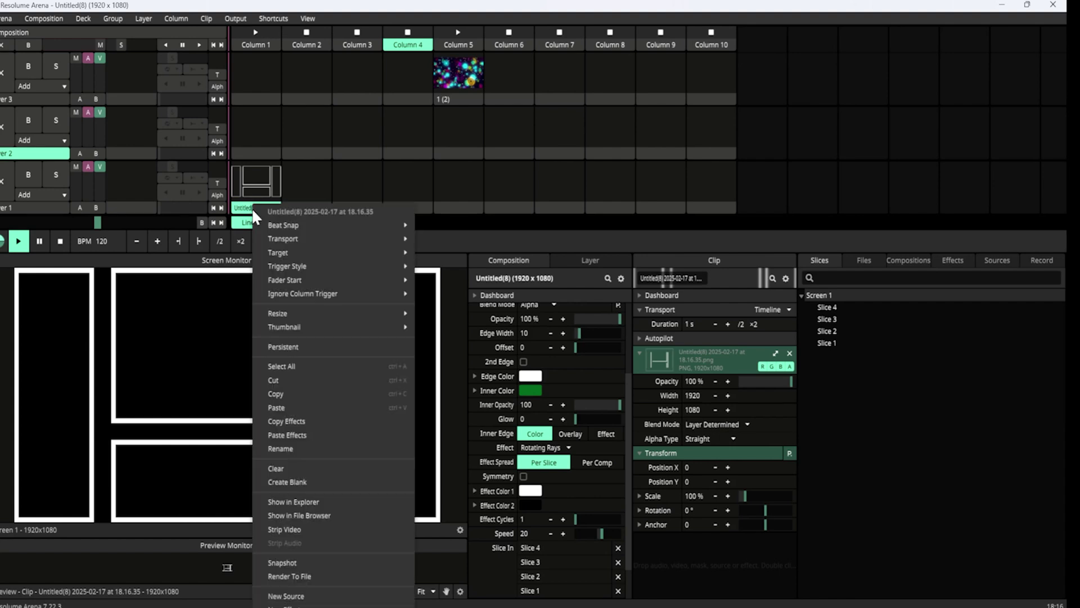
{"action": "left_click", "coordinate": [296, 502]}
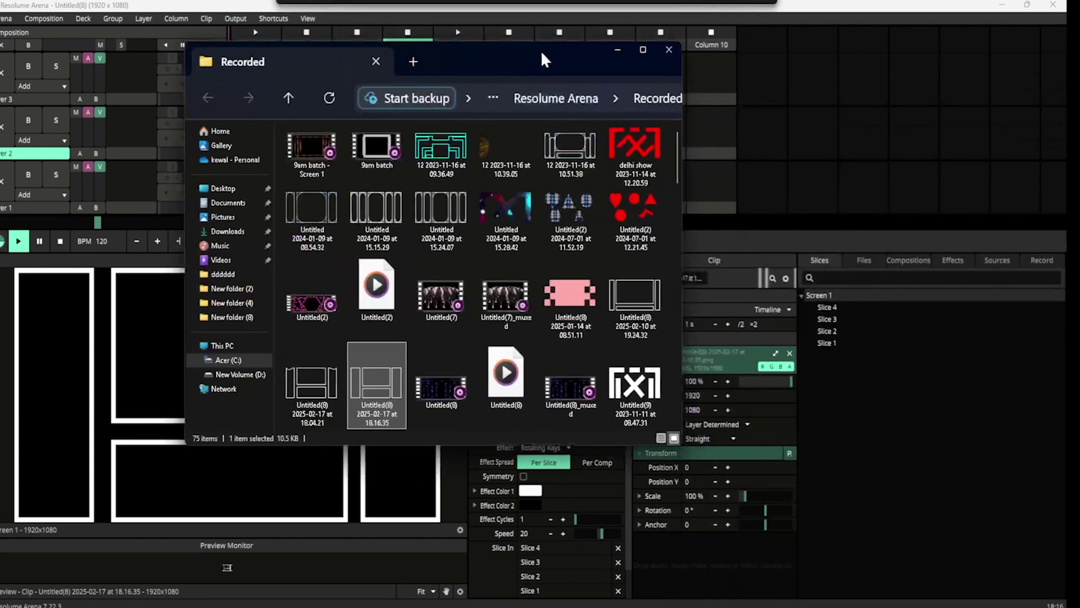
{"action": "left_click_drag", "start_coordinate": [541, 49], "coordinate": [765, 31]}
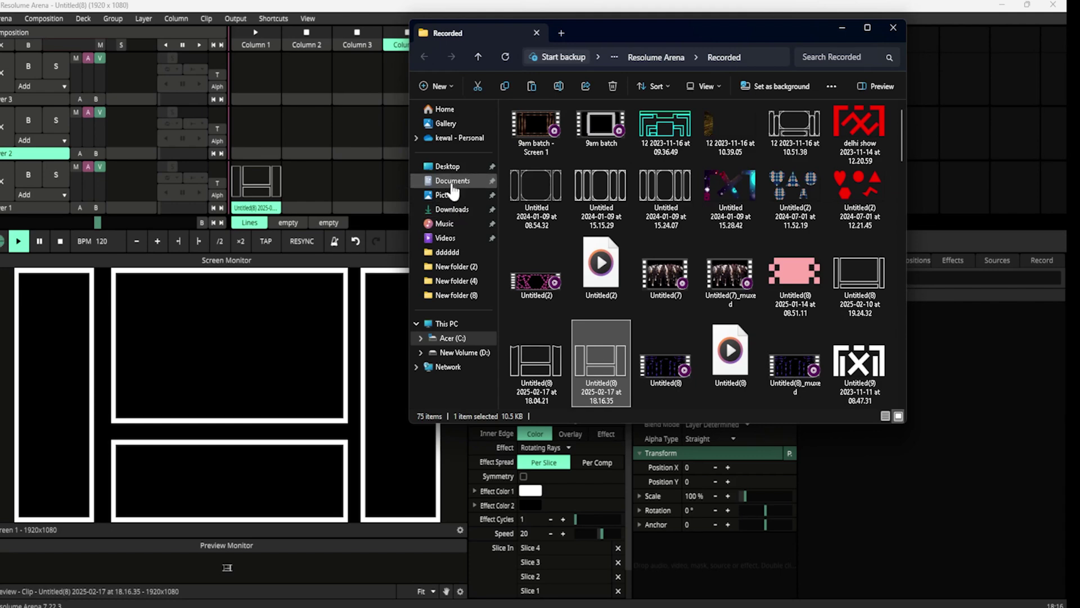
{"action": "left_click", "coordinate": [449, 166]}
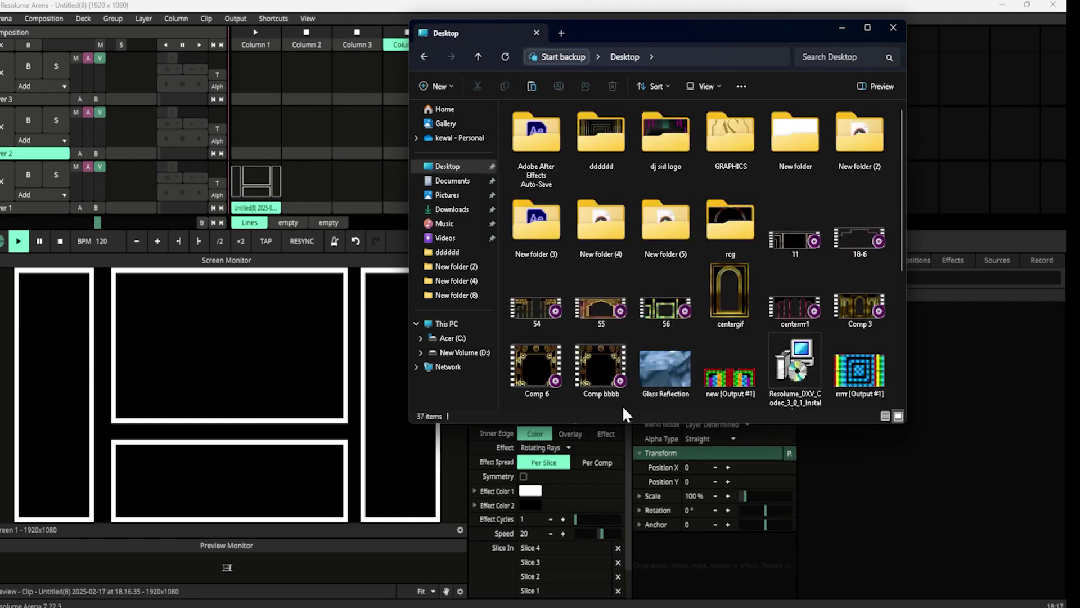
{"action": "key", "text": "ctrl+v"}
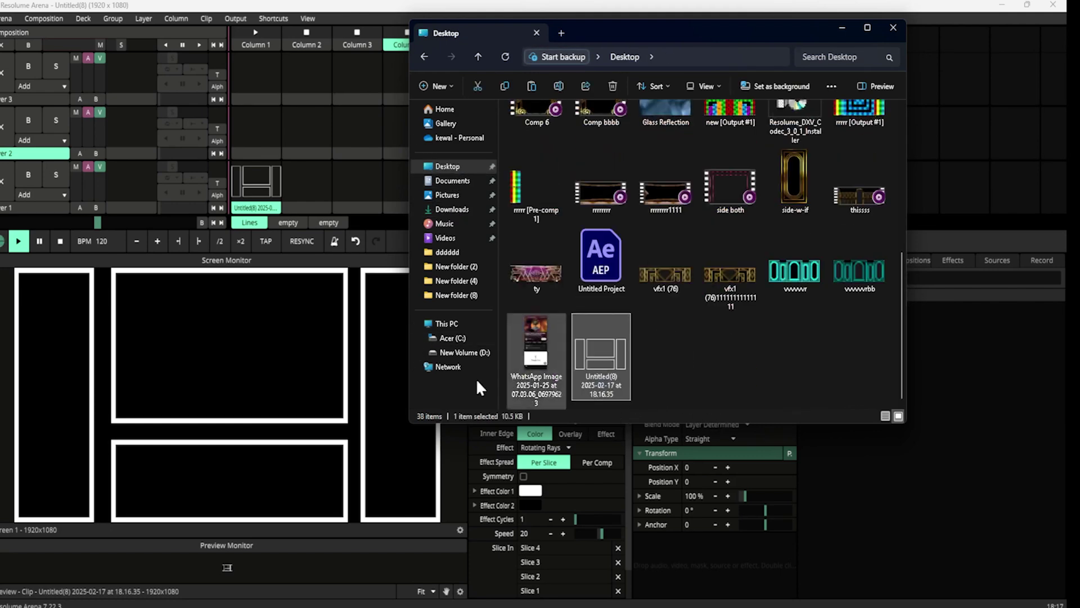
{"action": "left_click", "coordinate": [741, 376]}
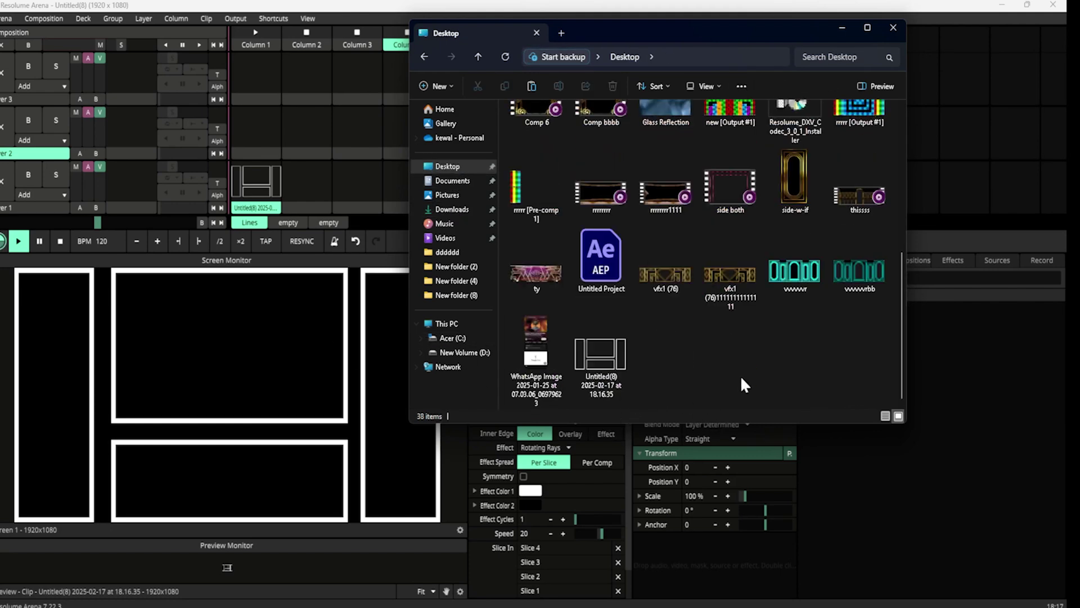
{"action": "left_click", "coordinate": [895, 27]}
Step: Remove the SLICE EDGE effect from the composition and move the 1 (2) clip to Layer 2, Column 3
{"action": "left_click", "coordinate": [306, 179]}
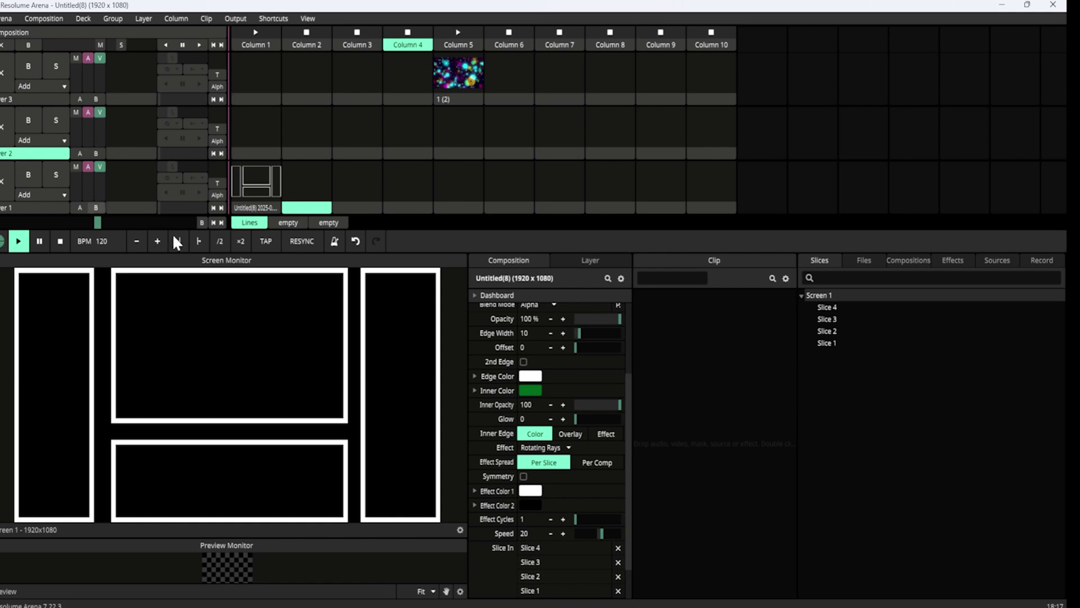
{"action": "left_click_drag", "start_coordinate": [629, 396], "coordinate": [627, 315]}
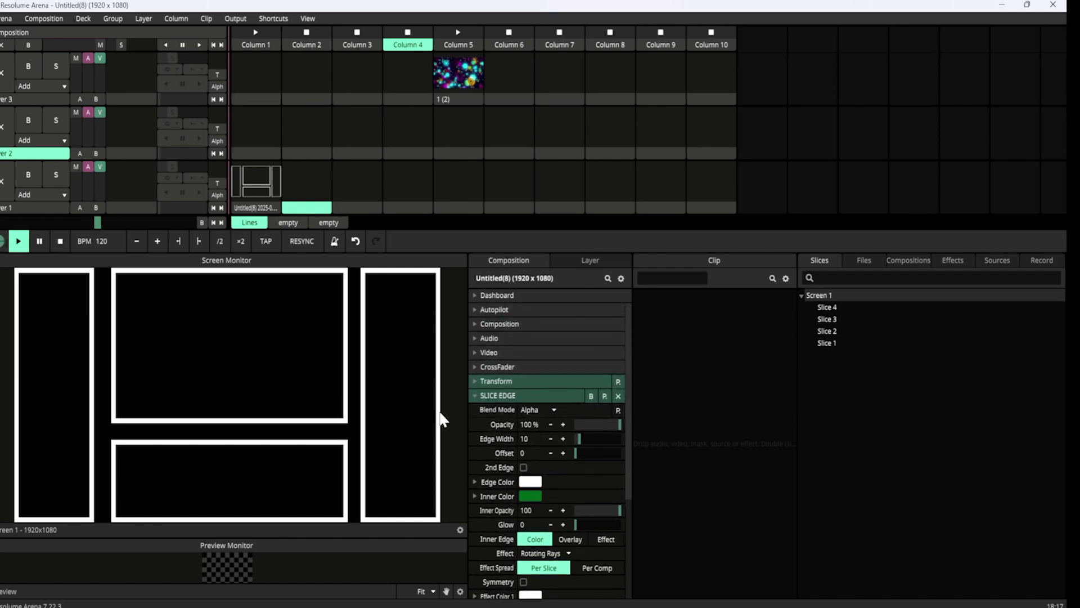
{"action": "left_click", "coordinate": [618, 396]}
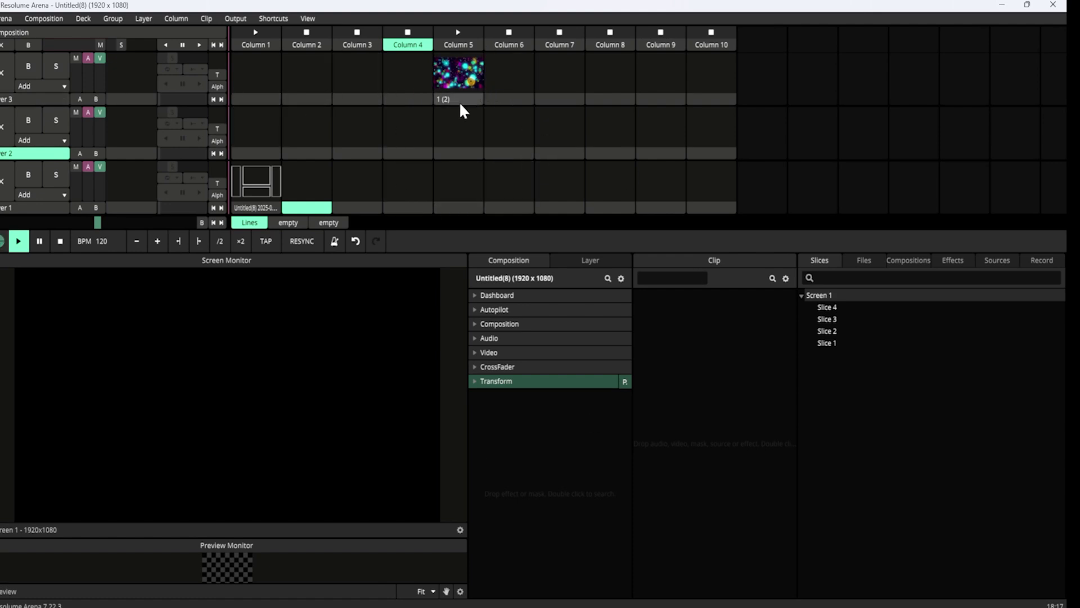
{"action": "left_click_drag", "start_coordinate": [456, 101], "coordinate": [360, 152]}
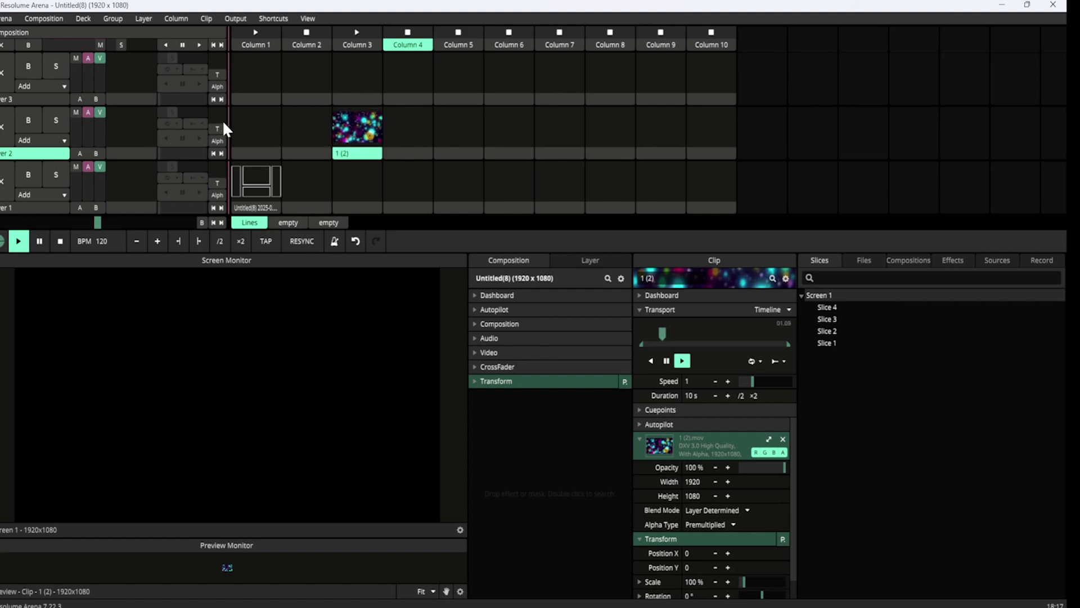
Step: Find the Mask effect by searching for "mask" and add it to Layer 3
{"action": "left_click", "coordinate": [31, 101]}
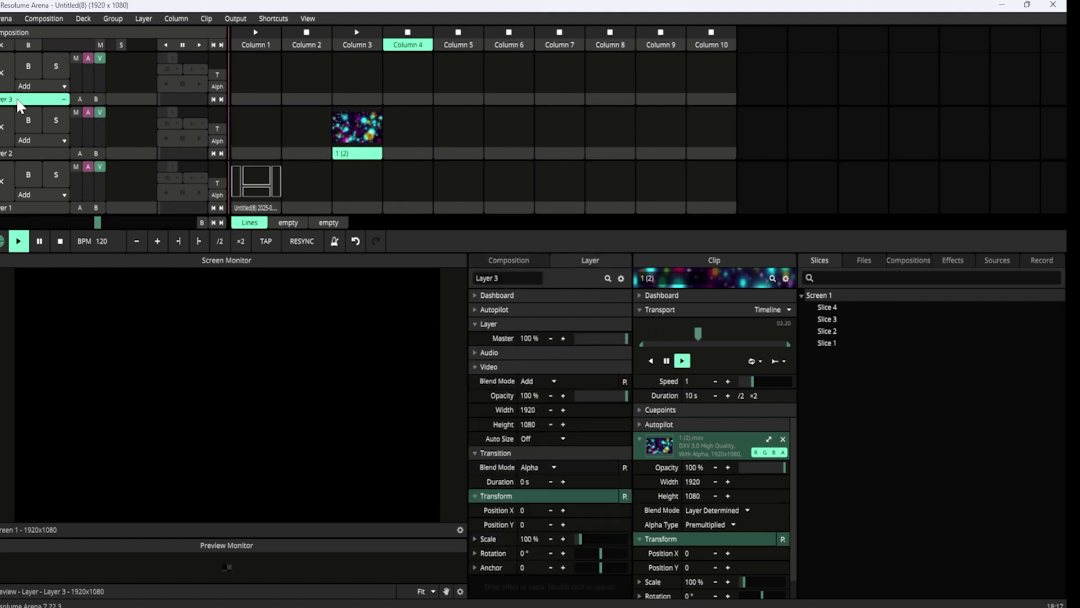
{"action": "left_click", "coordinate": [472, 366]}
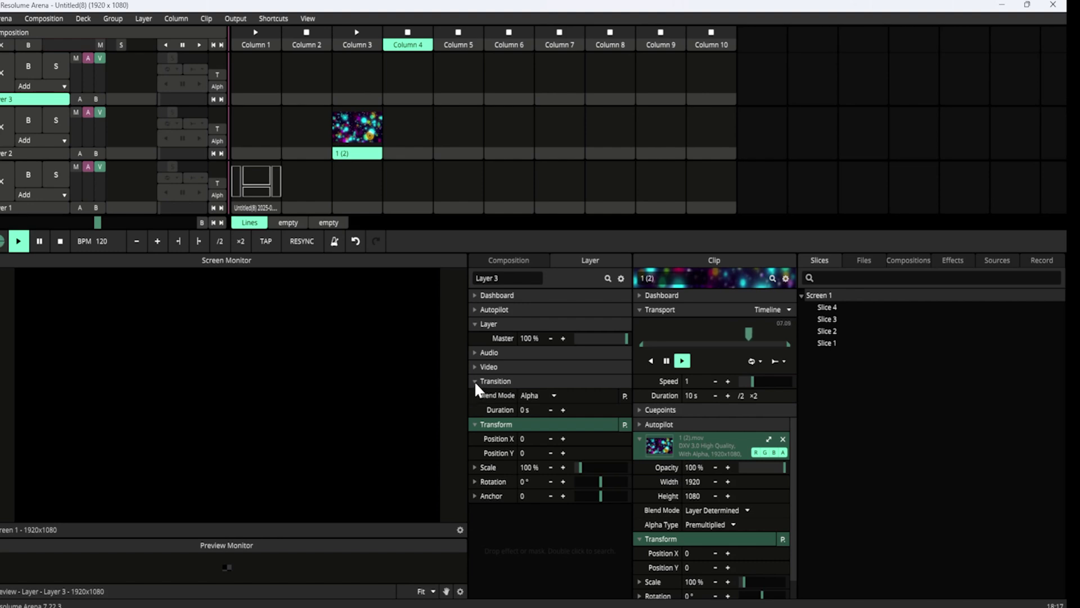
{"action": "left_click", "coordinate": [474, 381]}
{"action": "left_click", "coordinate": [472, 395]}
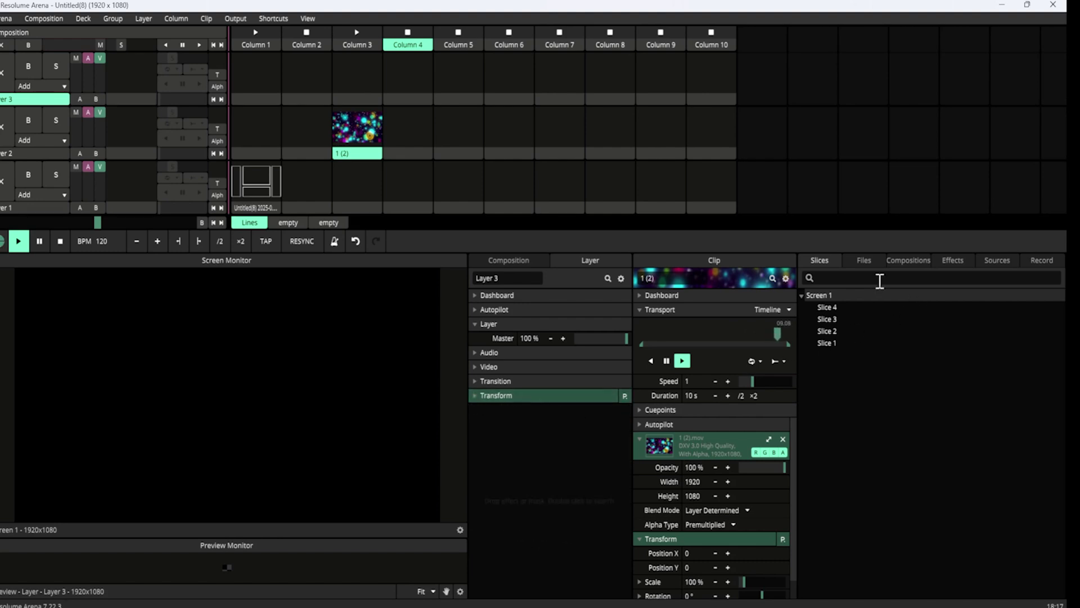
{"action": "left_click", "coordinate": [965, 259]}
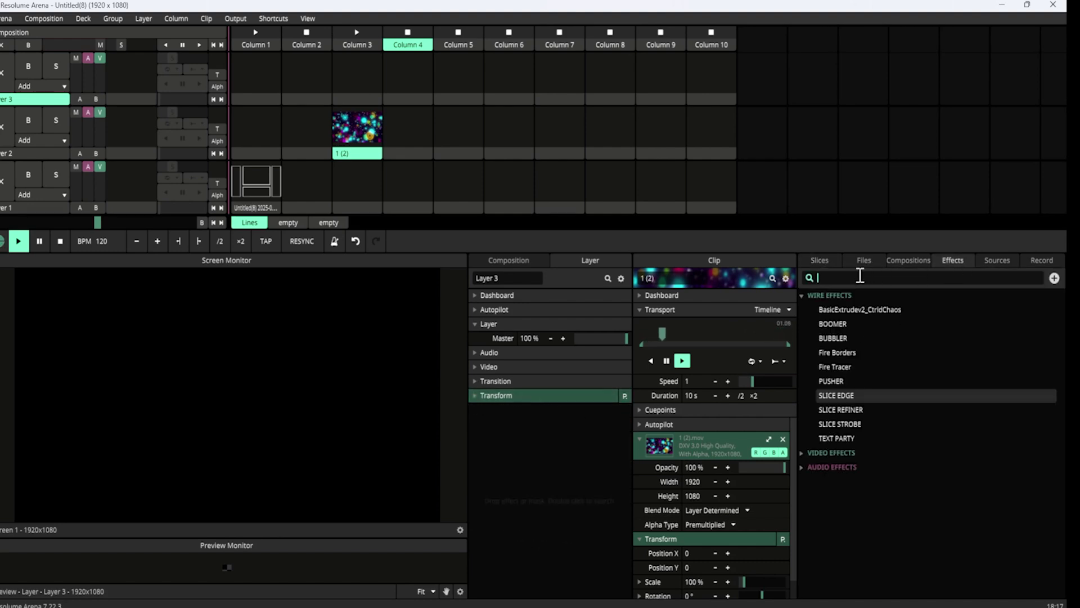
{"action": "type", "text": "ma"}
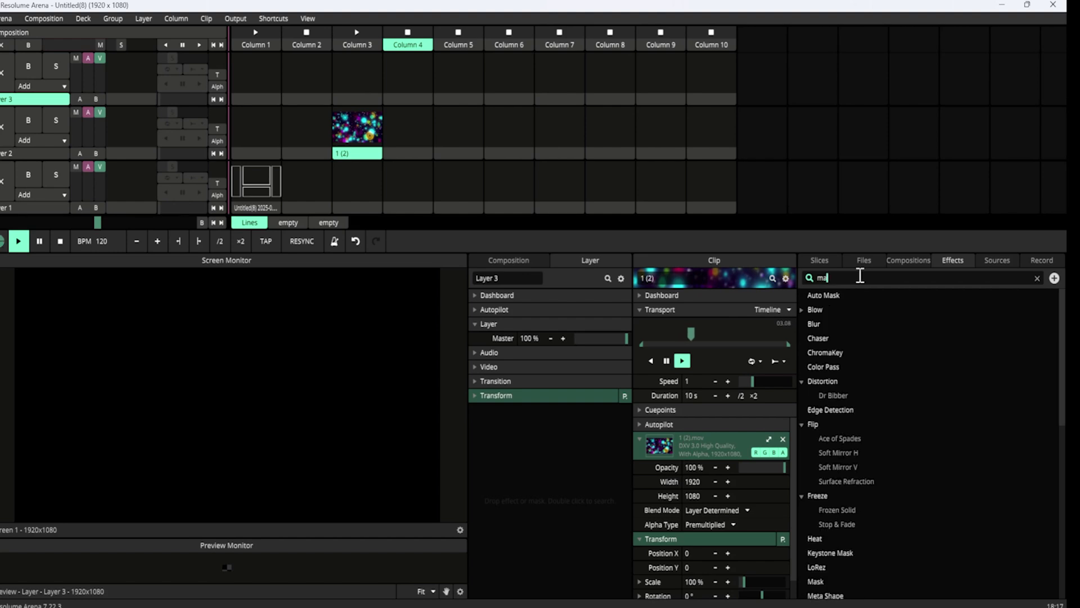
{"action": "type", "text": "sk"}
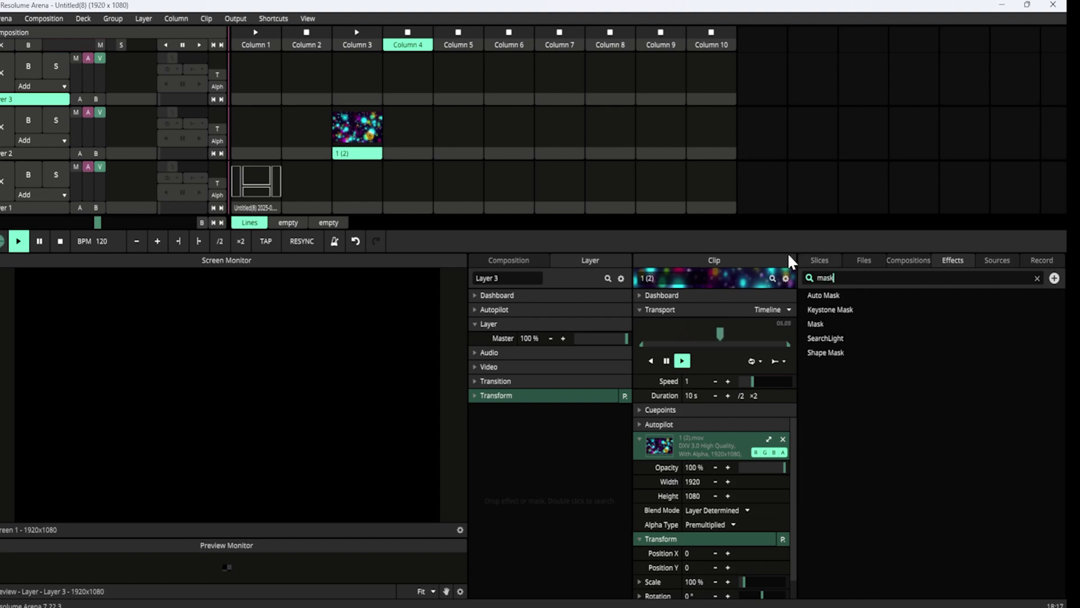
{"action": "left_click_drag", "start_coordinate": [813, 323], "coordinate": [511, 441]}
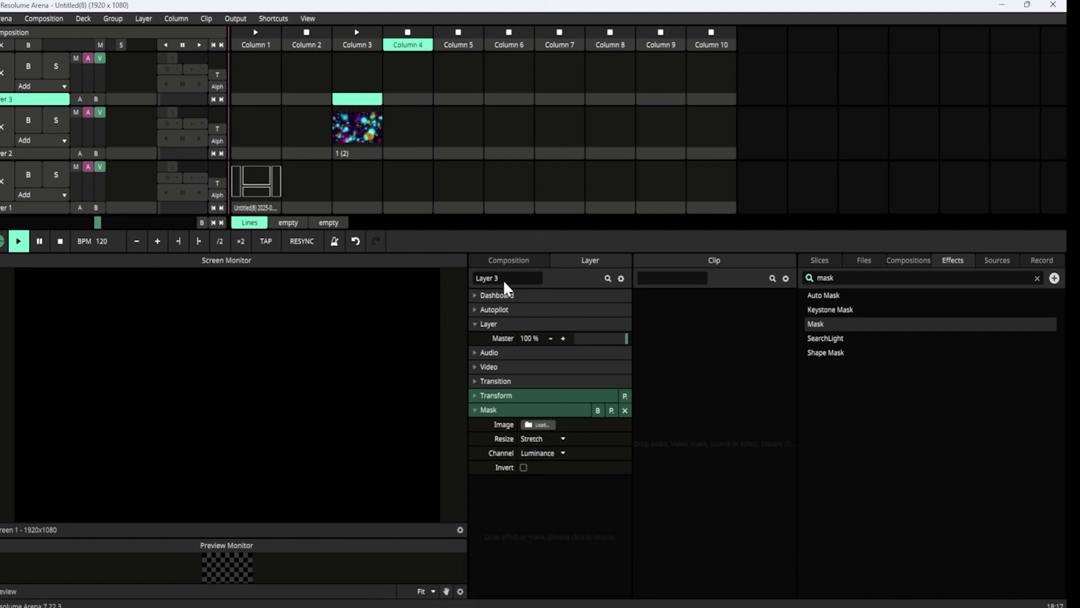
Step: Load the snapshot image "Untitled(8) 2025-02-17 at 18.16.35" from the Desktop into Layer 3's Mask effect
{"action": "left_click", "coordinate": [539, 424]}
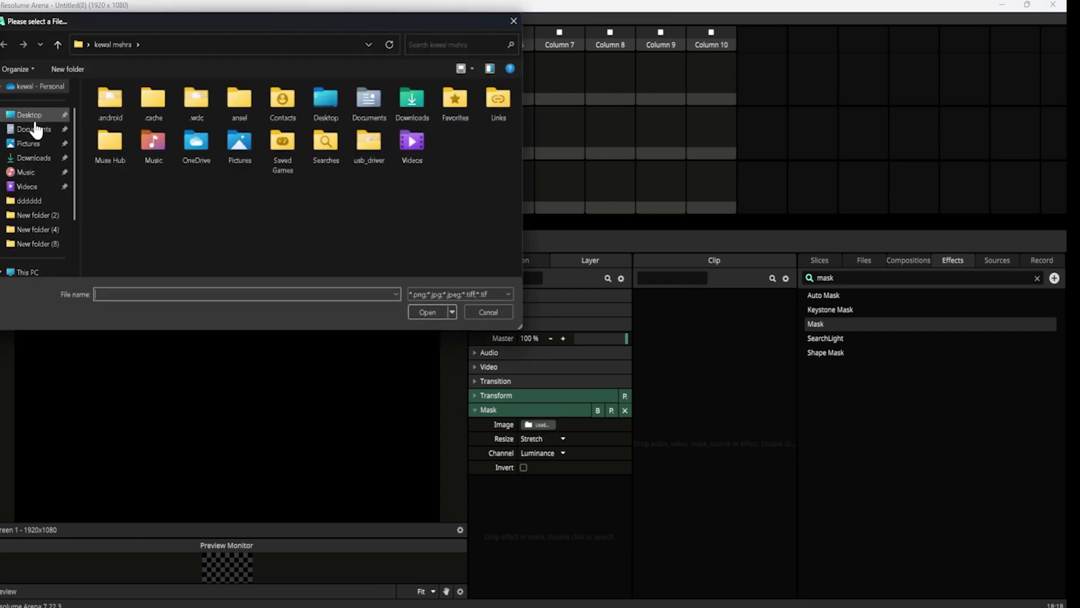
{"action": "left_click", "coordinate": [30, 114]}
{"action": "left_click_drag", "start_coordinate": [517, 162], "coordinate": [523, 222]}
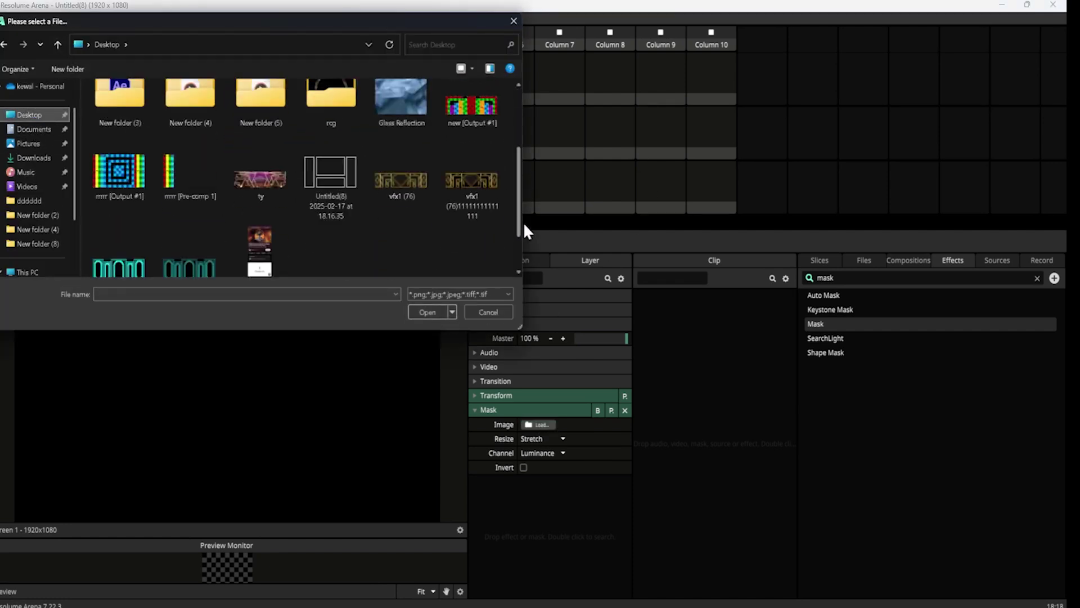
{"action": "left_click", "coordinate": [326, 130]}
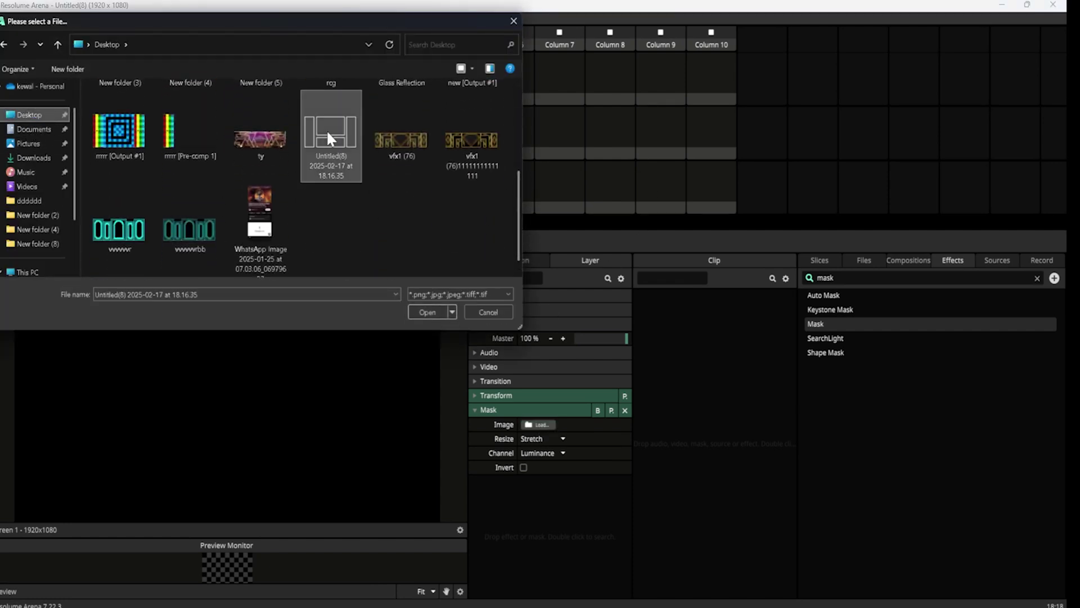
{"action": "left_click", "coordinate": [427, 312]}
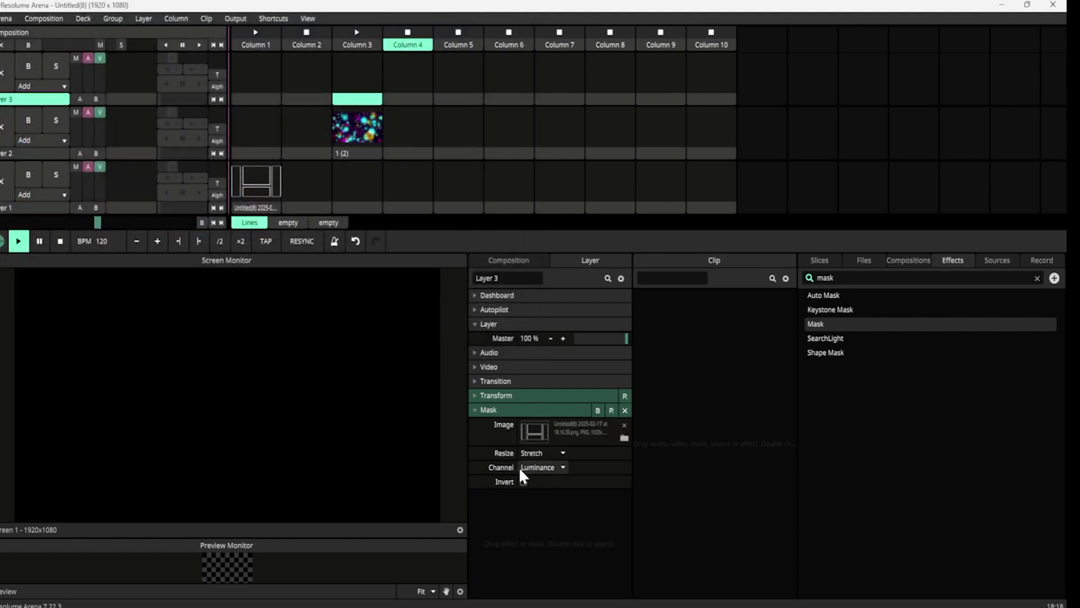
Step: Set the Mask effect's channel to Alpha and collapse its settings
{"action": "left_click", "coordinate": [554, 467]}
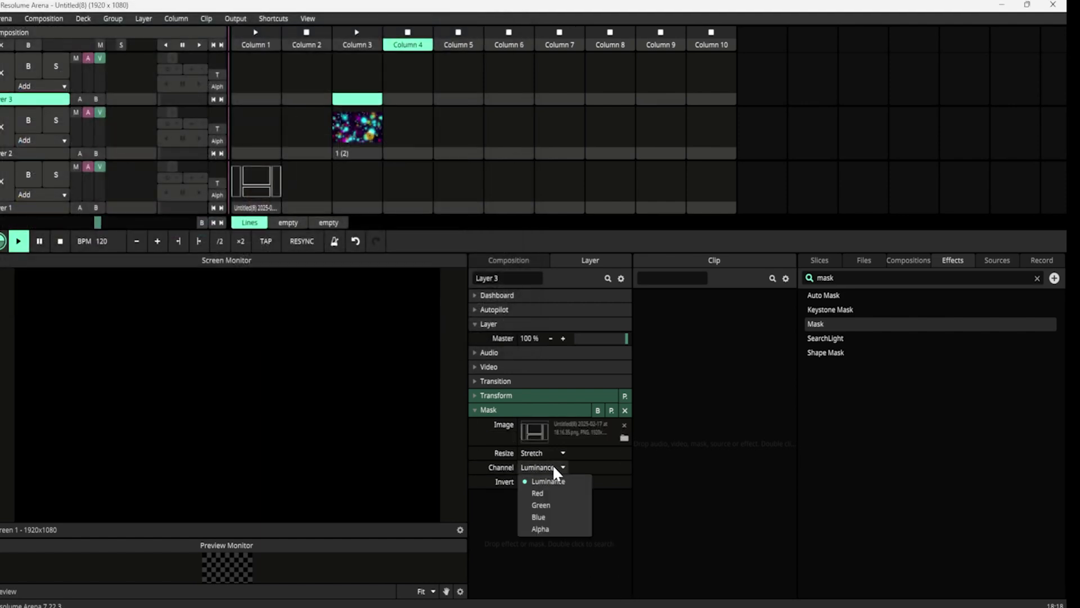
{"action": "left_click", "coordinate": [542, 529]}
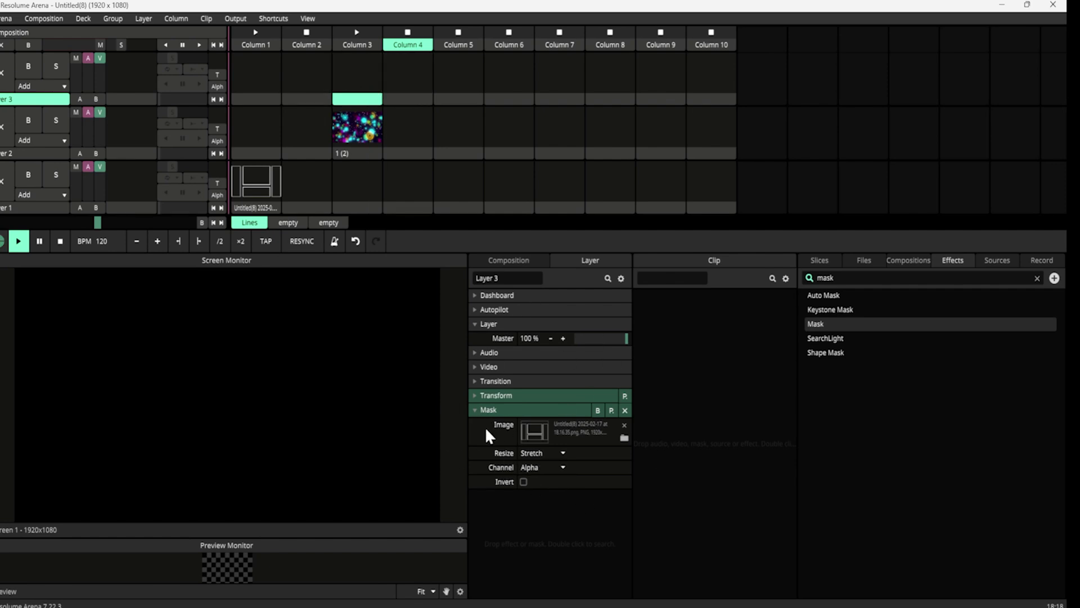
{"action": "left_click", "coordinate": [475, 410]}
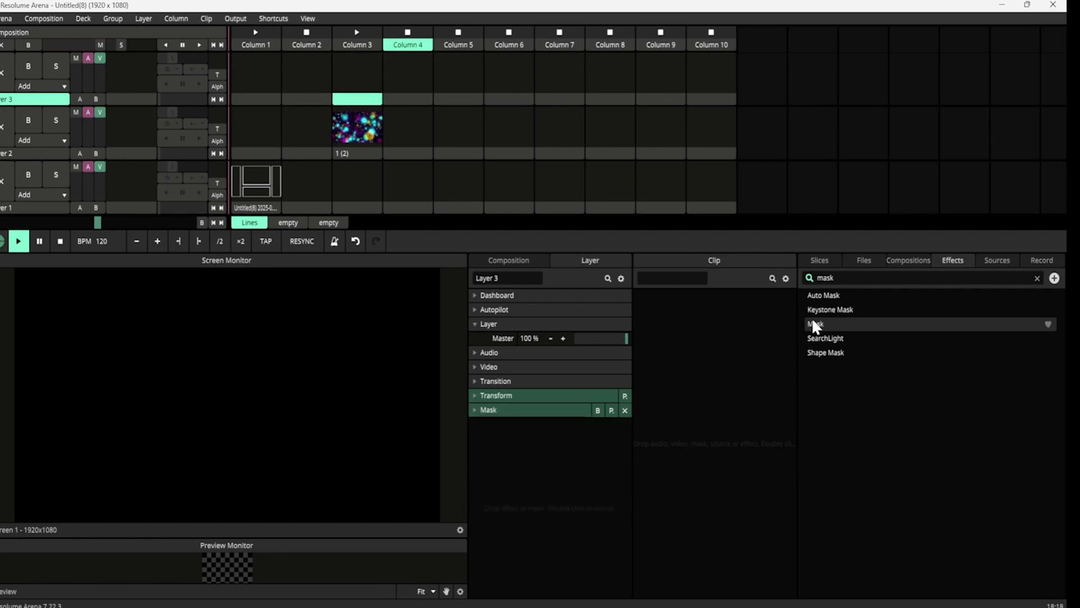
Step: Search the sources for "lines" and add the 45 Degree Pan preset to Layer 3, Column 4 and Neon Up to Column 6
{"action": "left_click", "coordinate": [875, 263]}
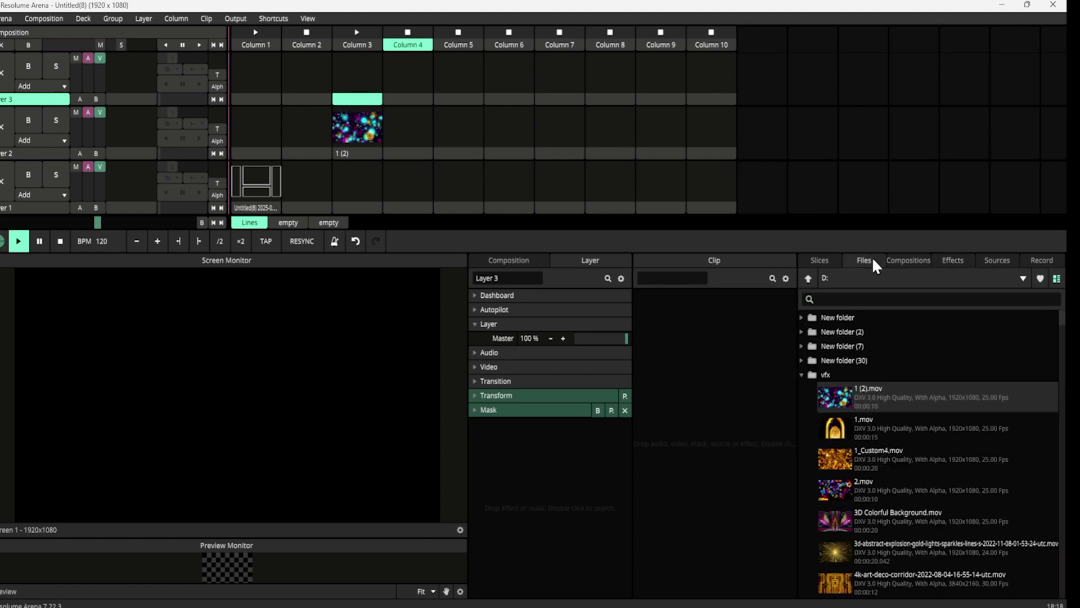
{"action": "left_click", "coordinate": [986, 260]}
{"action": "left_click", "coordinate": [904, 278]}
{"action": "type", "text": "lines"}
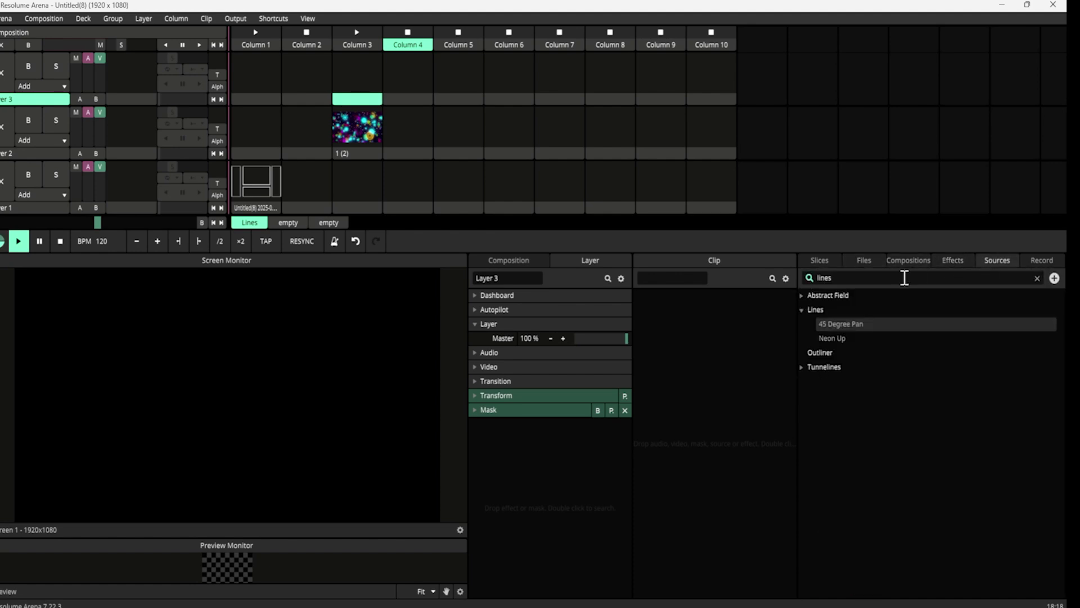
{"action": "left_click_drag", "start_coordinate": [841, 323], "coordinate": [405, 68]}
{"action": "left_click_drag", "start_coordinate": [838, 337], "coordinate": [505, 68]}
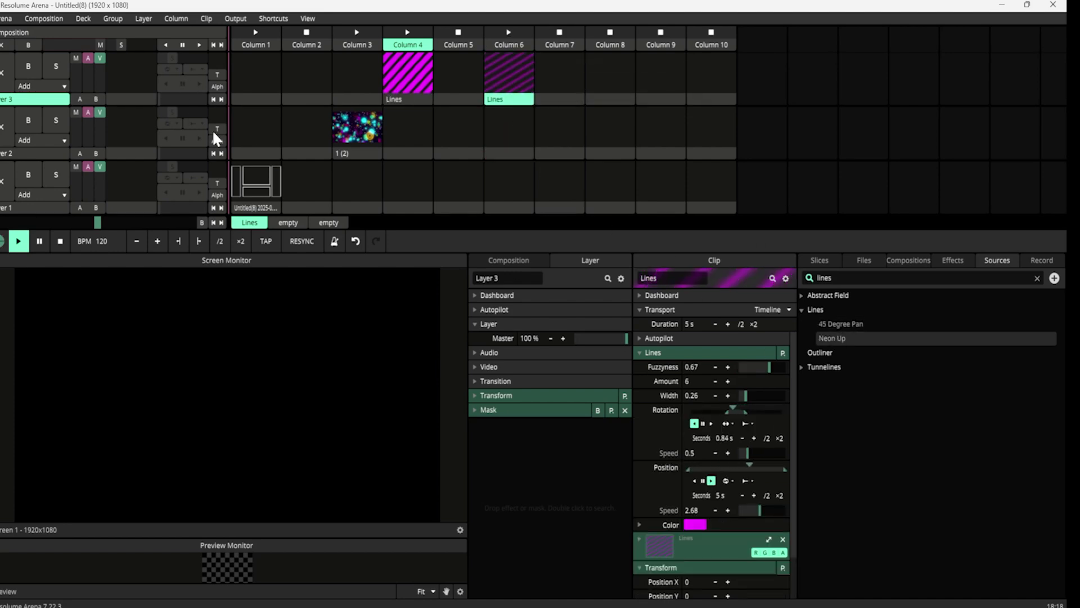
Step: Play both Lines clips on Layer 3 in turn, return to the Column 4 clip, and set its scale to about 139.24%
{"action": "left_click", "coordinate": [400, 62]}
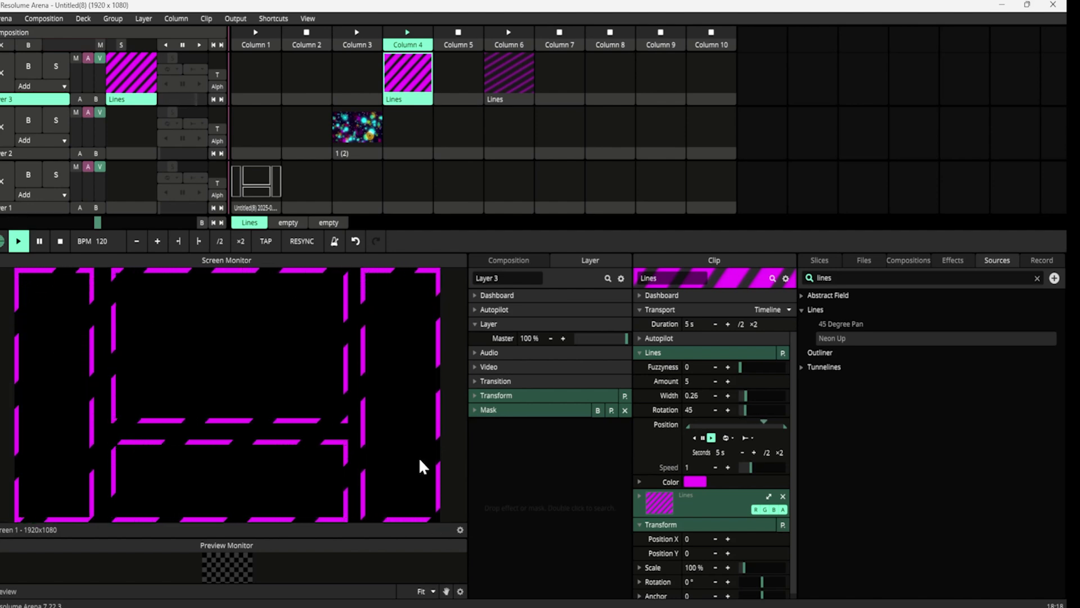
{"action": "left_click", "coordinate": [511, 68]}
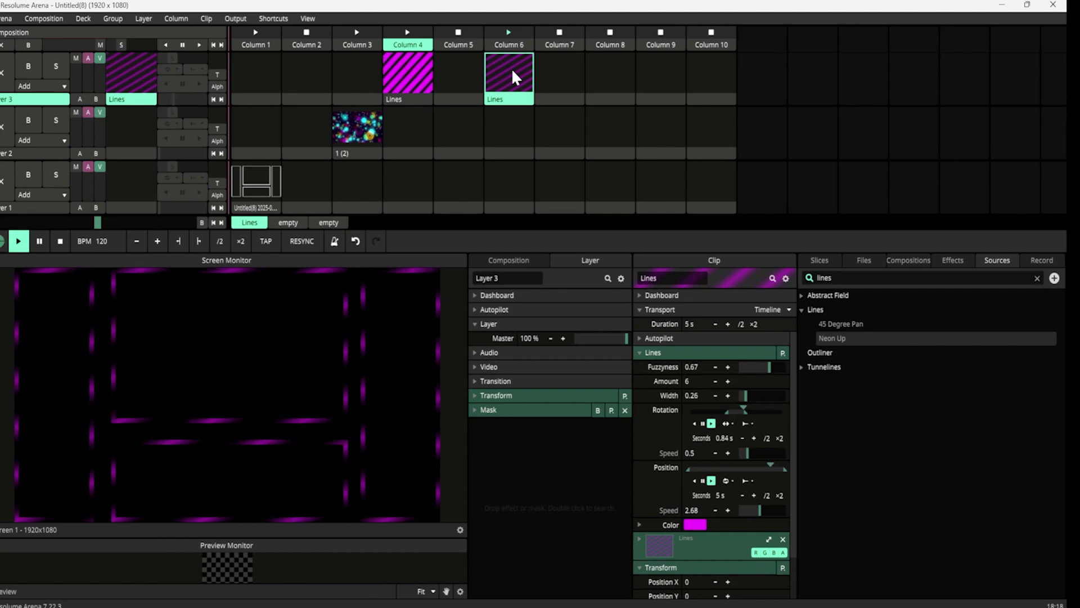
{"action": "left_click", "coordinate": [402, 72]}
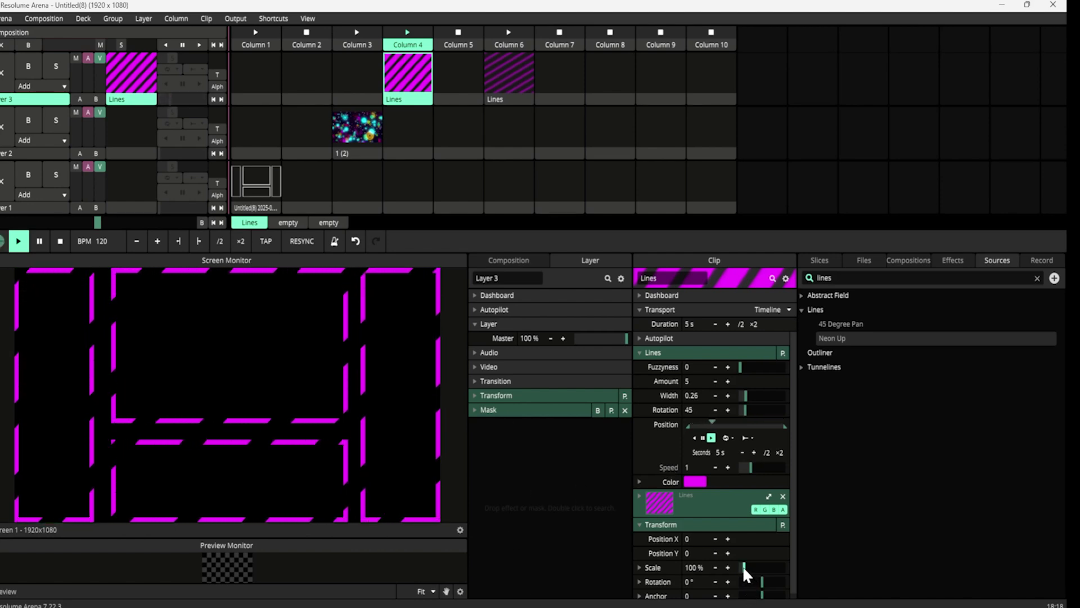
{"action": "left_click_drag", "start_coordinate": [743, 567], "coordinate": [746, 567]}
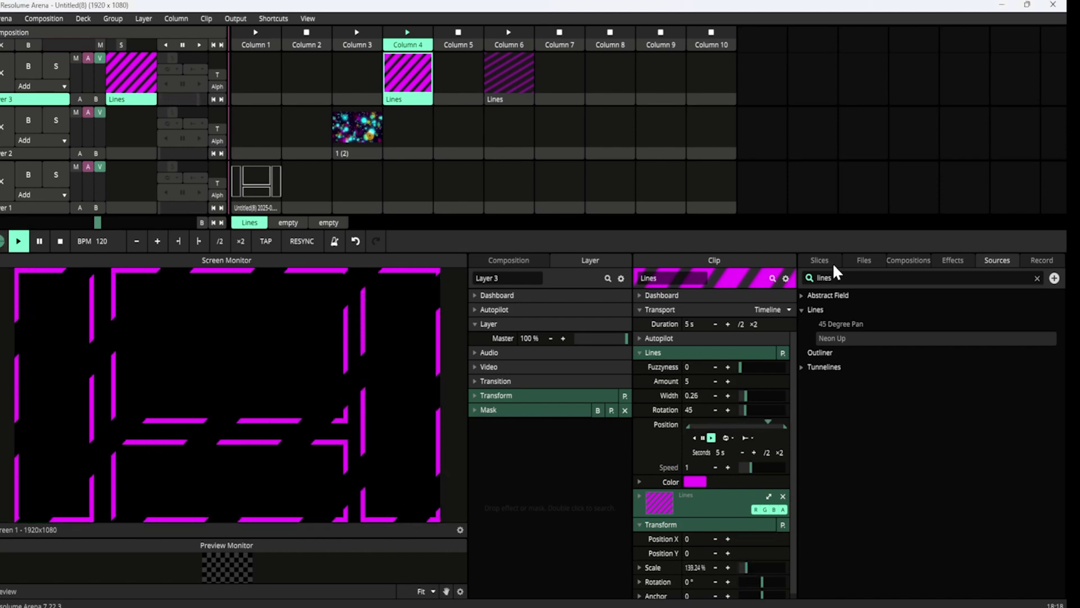
Step: Add "60's Pop Retro Pattern 5.mov" from the vfx4 folder to Layer 3, Column 8
{"action": "left_click", "coordinate": [864, 262]}
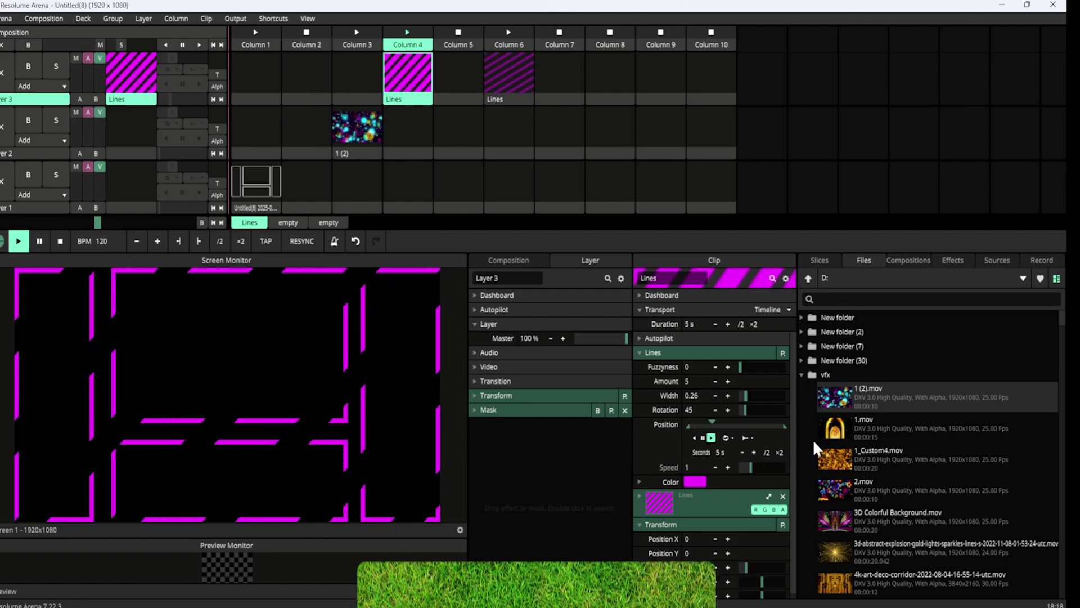
{"action": "left_click", "coordinate": [801, 374]}
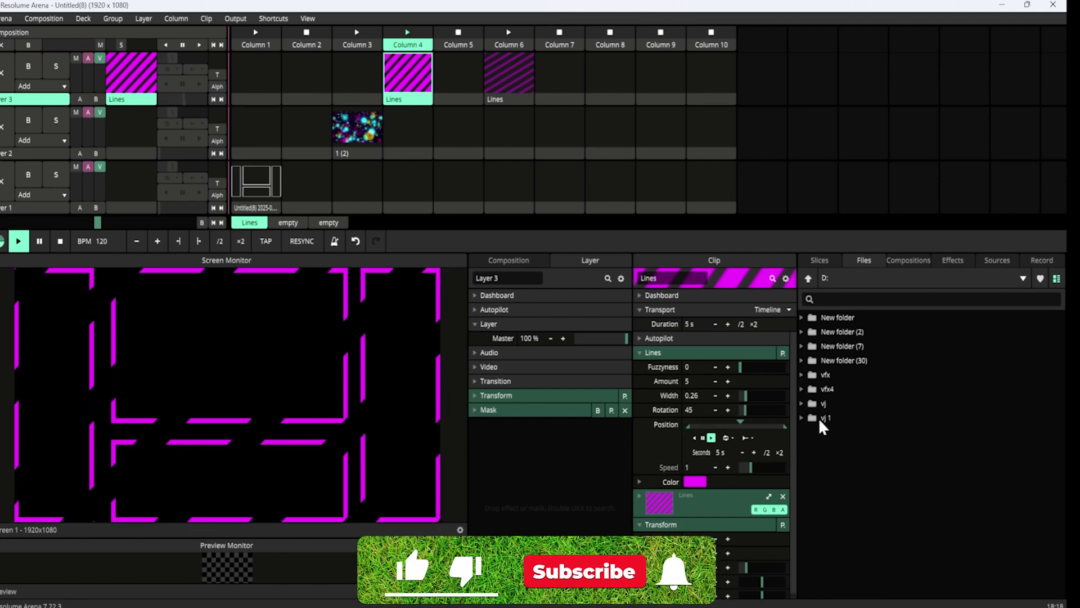
{"action": "left_click", "coordinate": [803, 388]}
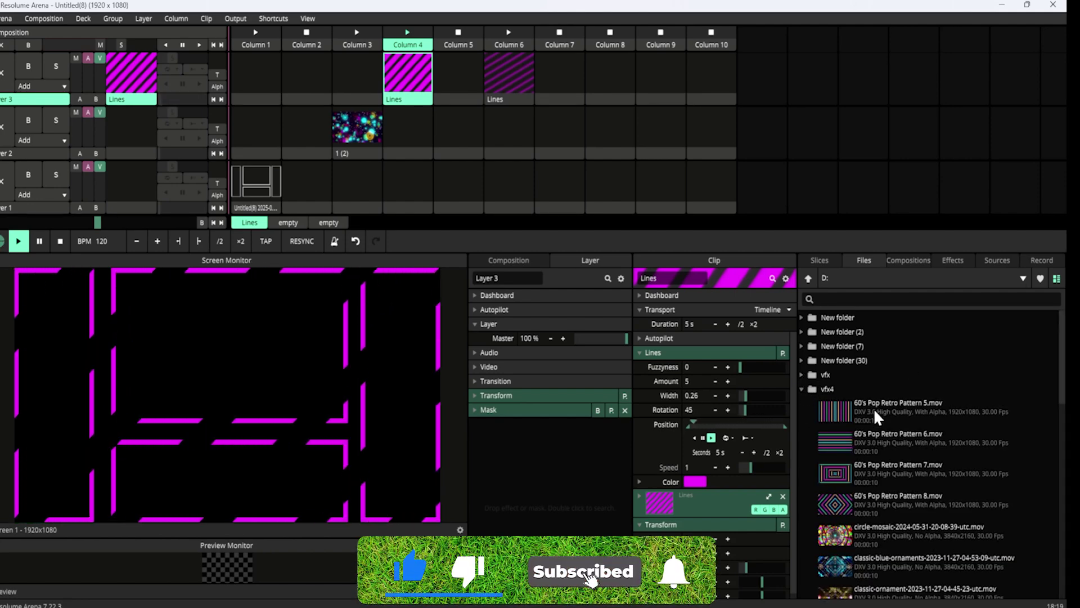
{"action": "left_click_drag", "start_coordinate": [873, 407], "coordinate": [611, 79]}
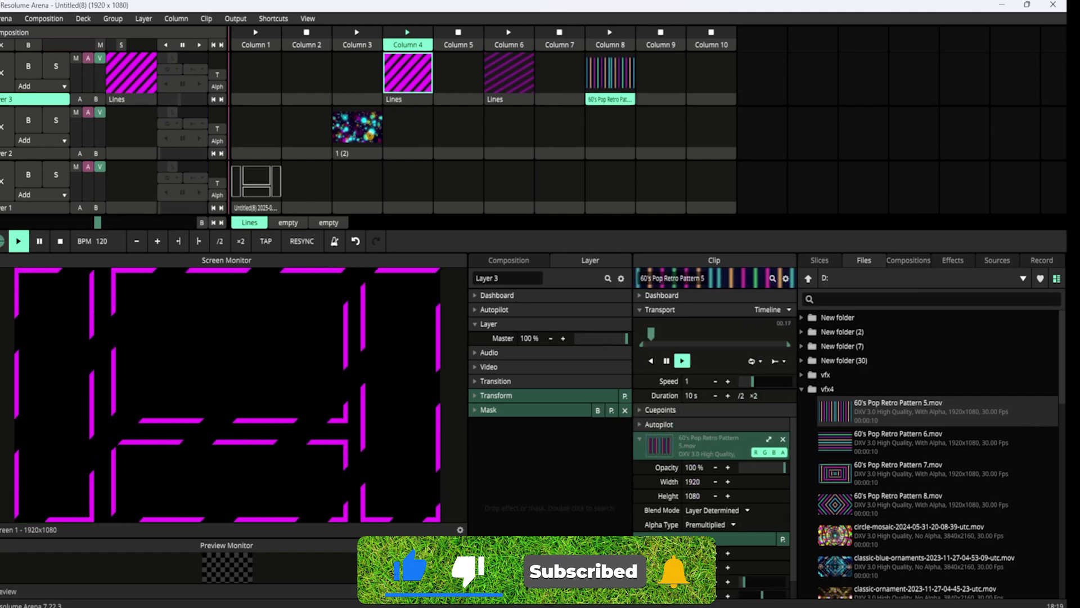
Step: Add "60's Pop Retro Pattern 8.mov" to Layer 3, Column 10, and preview and play the Pattern 5 clip in Column 8
{"action": "left_click_drag", "start_coordinate": [867, 506], "coordinate": [704, 89]}
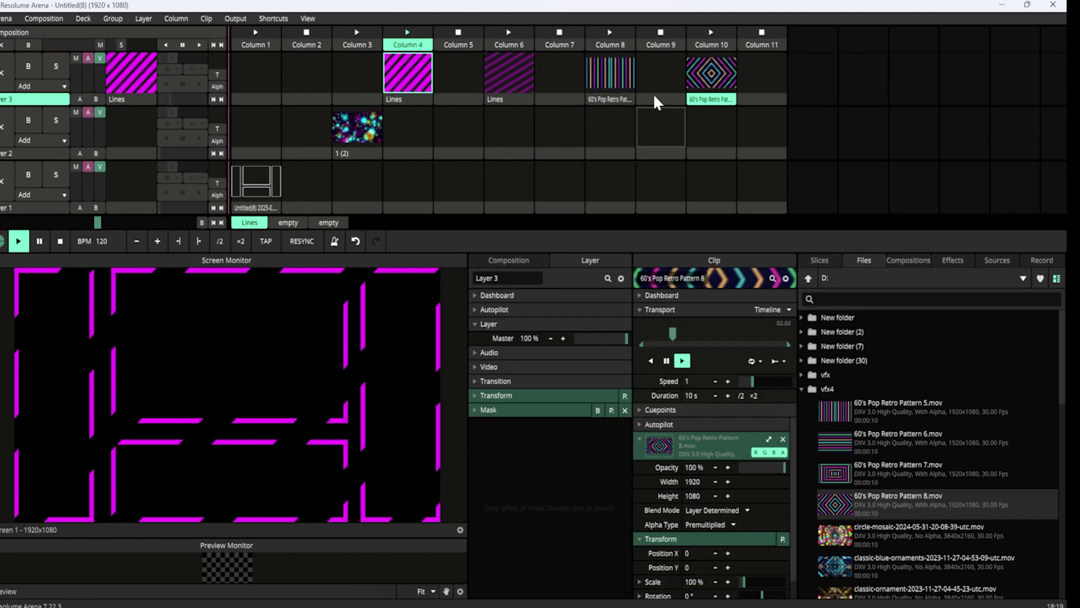
{"action": "left_click", "coordinate": [611, 98]}
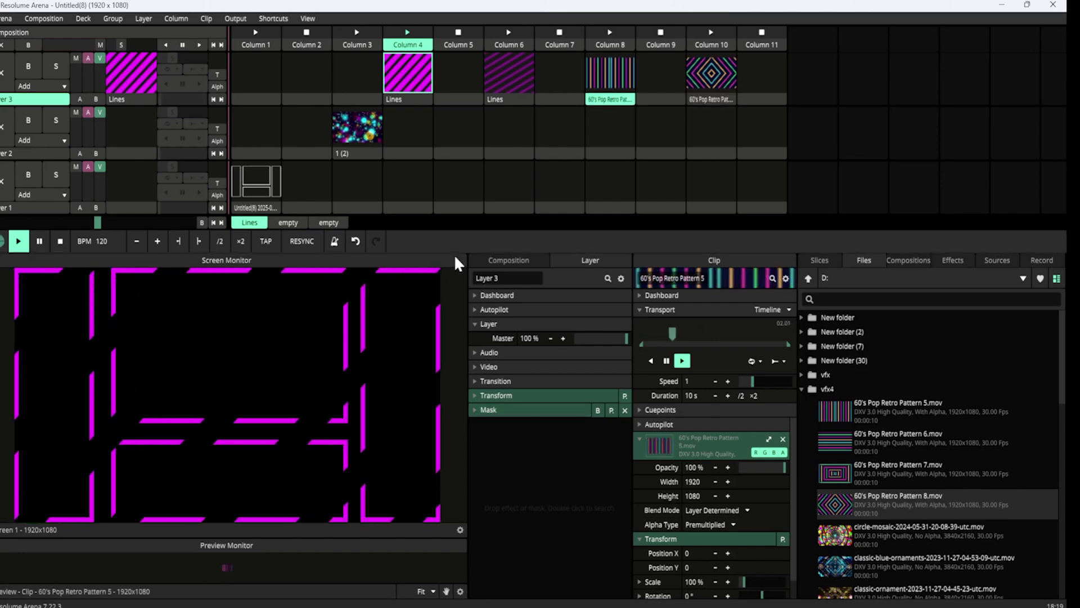
{"action": "left_click_drag", "start_coordinate": [256, 537], "coordinate": [261, 434]}
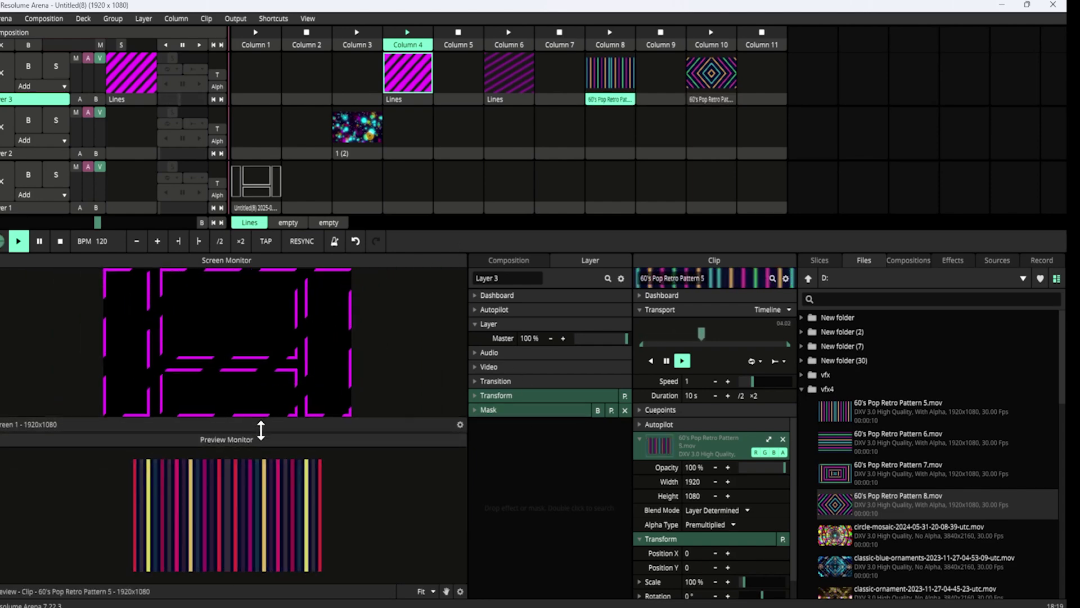
{"action": "left_click", "coordinate": [602, 73]}
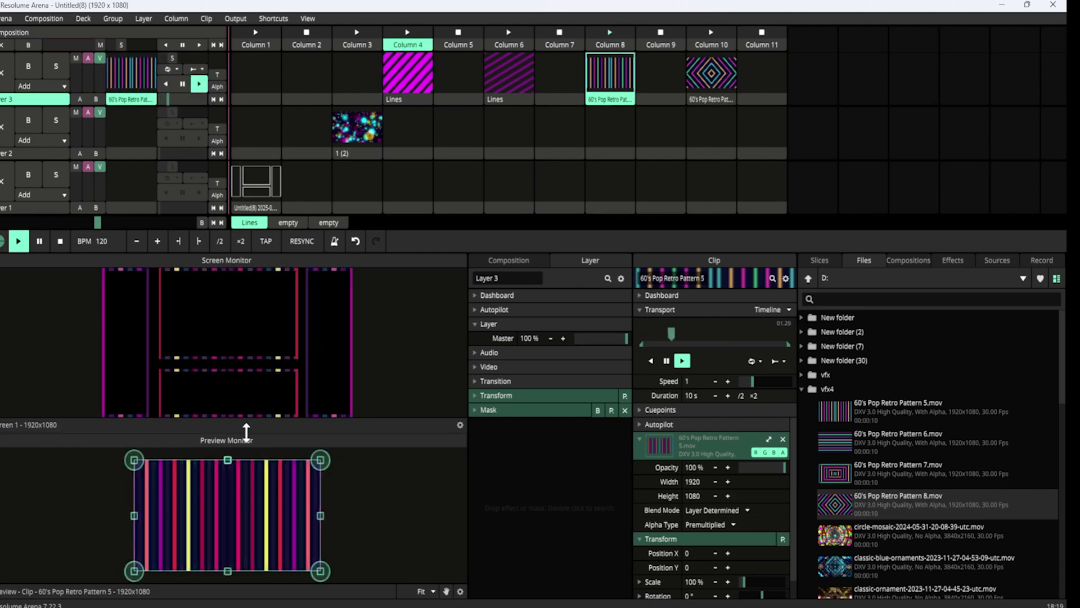
{"action": "left_click_drag", "start_coordinate": [245, 438], "coordinate": [235, 516]}
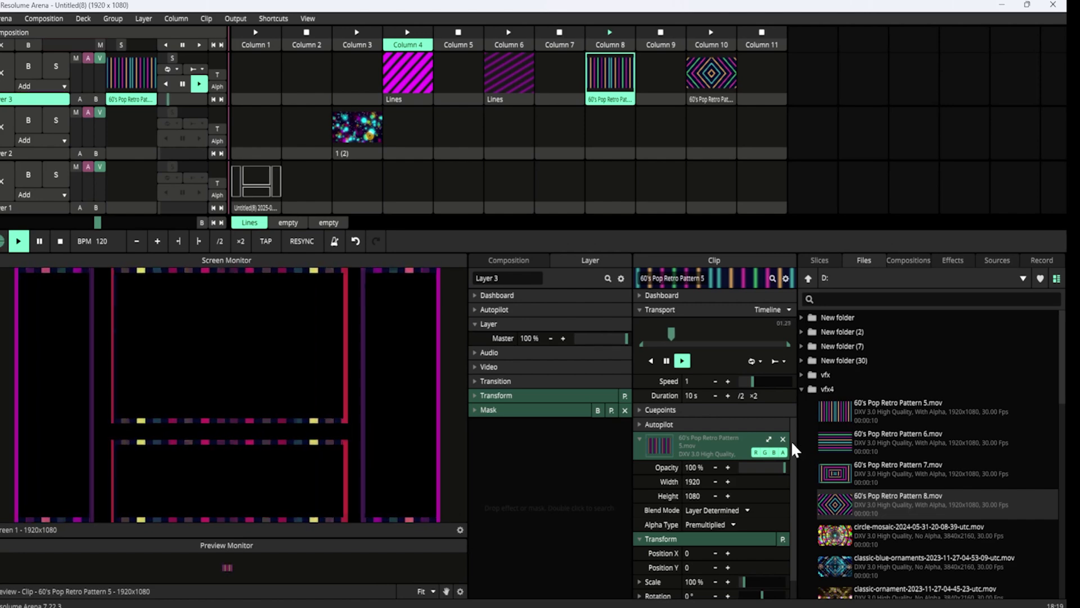
Step: Set the Layer 3, Column 8 clip's Z rotation to about 50.67° and its scale to 217%
{"action": "scroll", "coordinate": [794, 463], "scroll_direction": "down", "scroll_amount": 1}
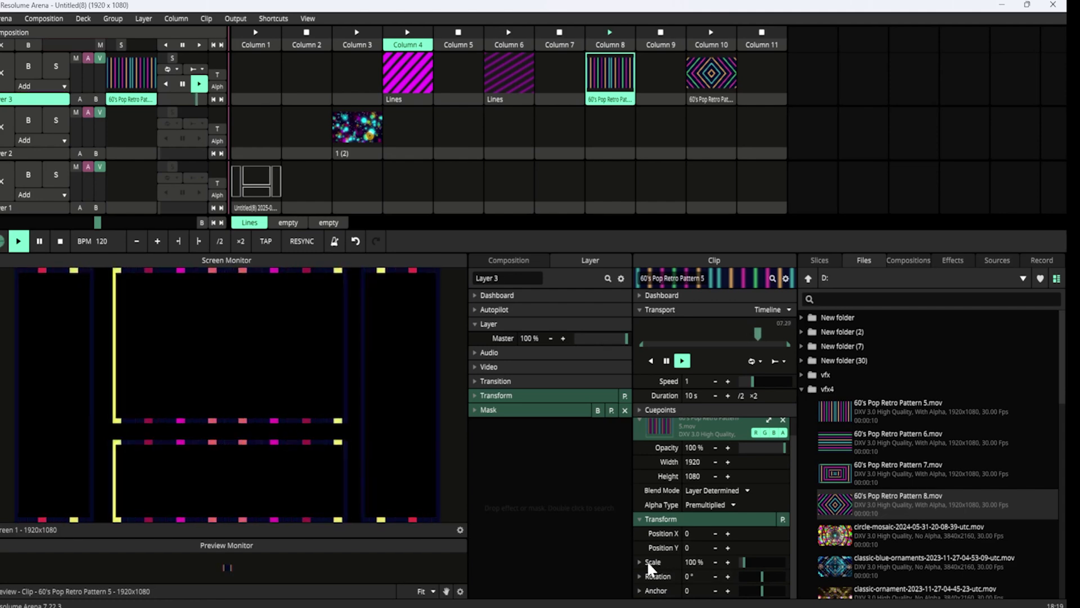
{"action": "left_click", "coordinate": [639, 576]}
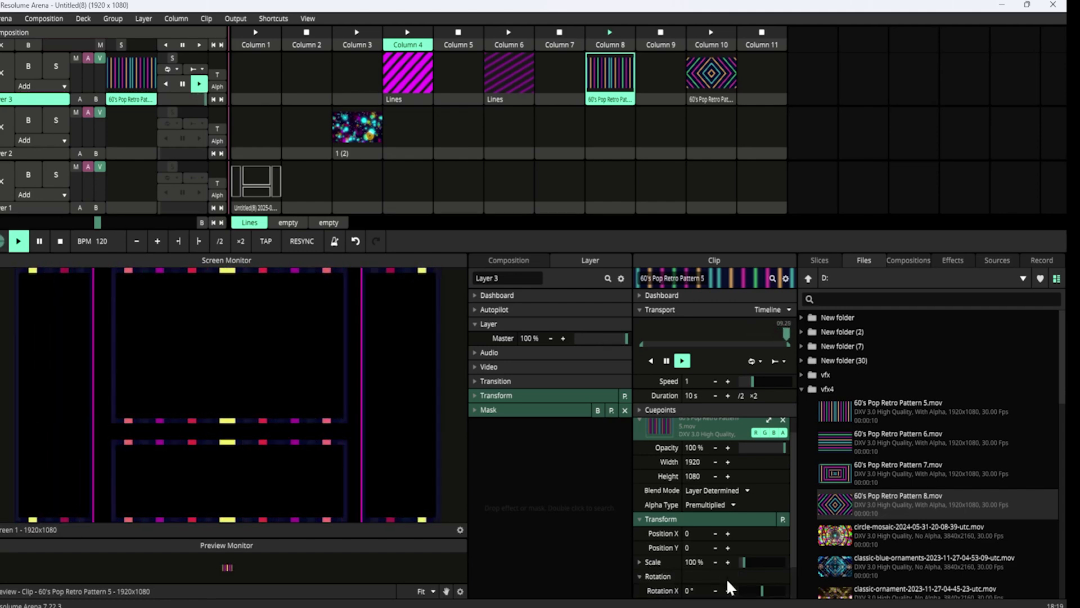
{"action": "scroll", "coordinate": [794, 541], "scroll_direction": "down", "scroll_amount": 1}
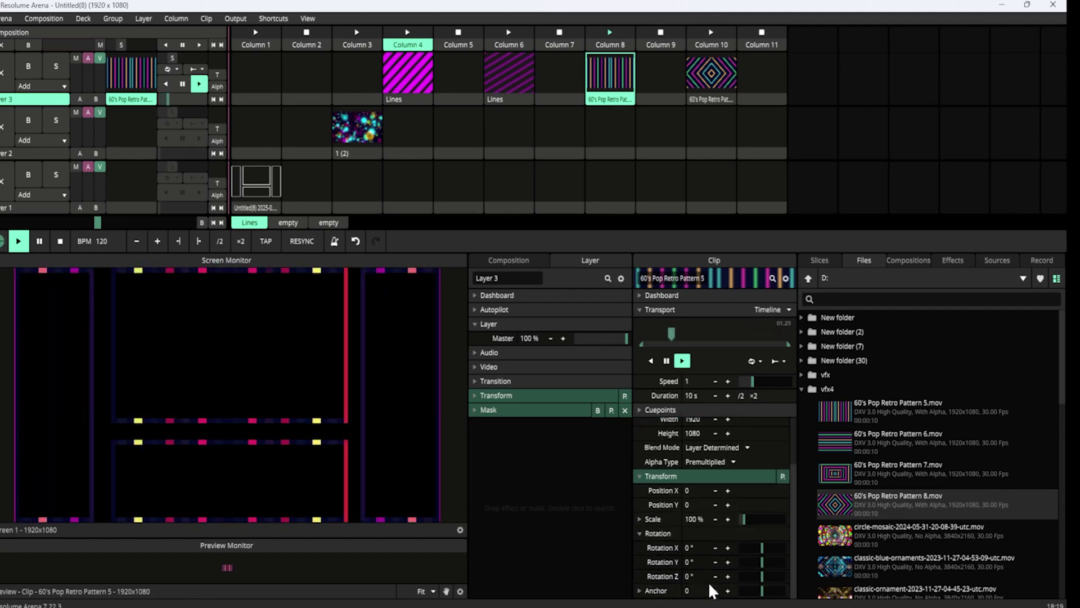
{"action": "left_click_drag", "start_coordinate": [732, 579], "coordinate": [779, 578]}
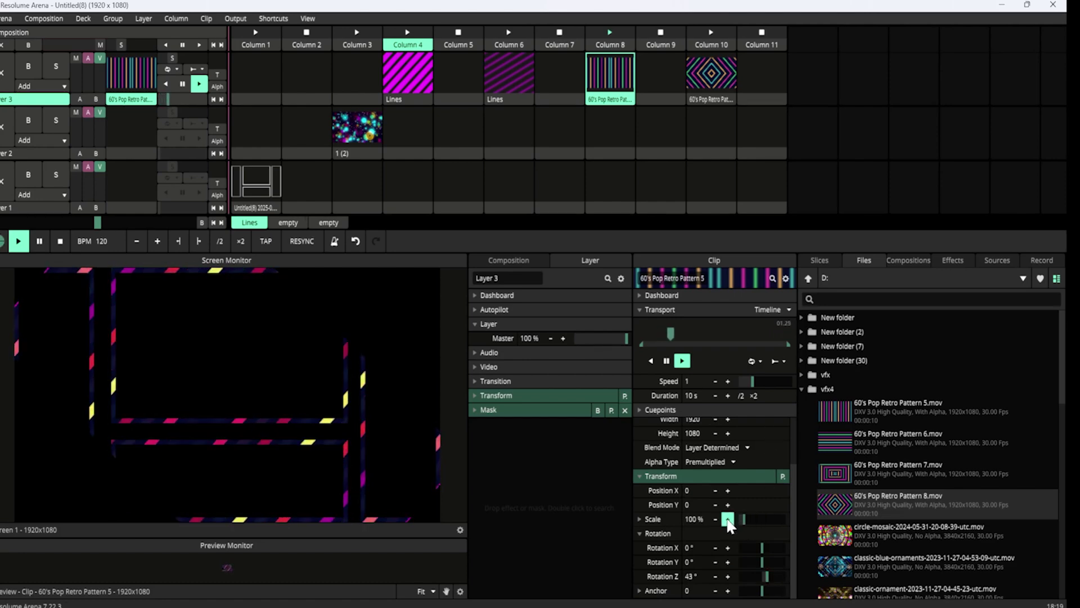
{"action": "left_click_drag", "start_coordinate": [746, 515], "coordinate": [859, 514]}
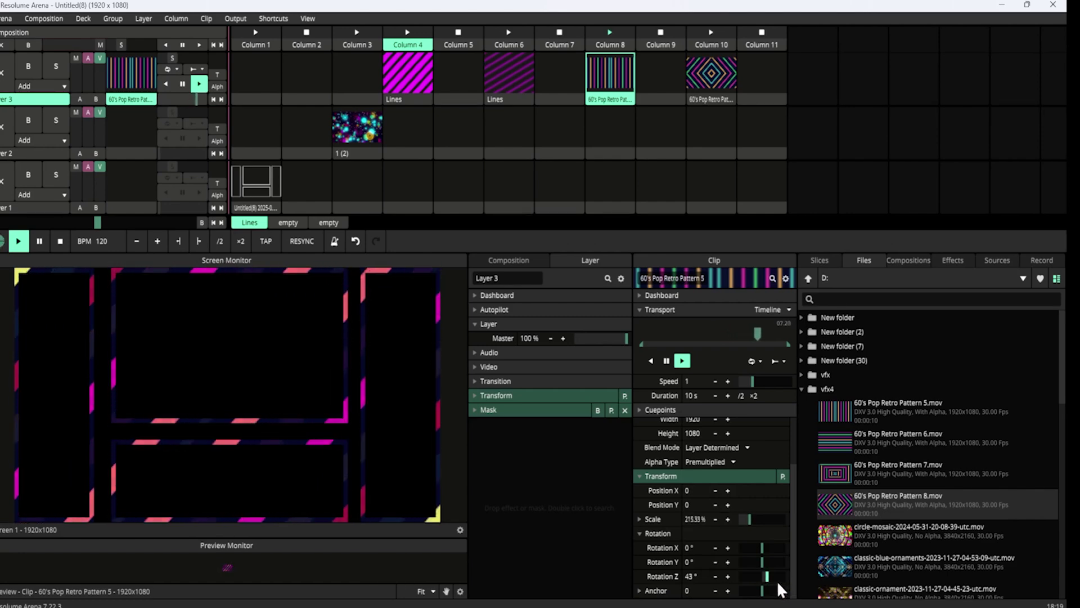
{"action": "left_click_drag", "start_coordinate": [728, 575], "coordinate": [744, 573]}
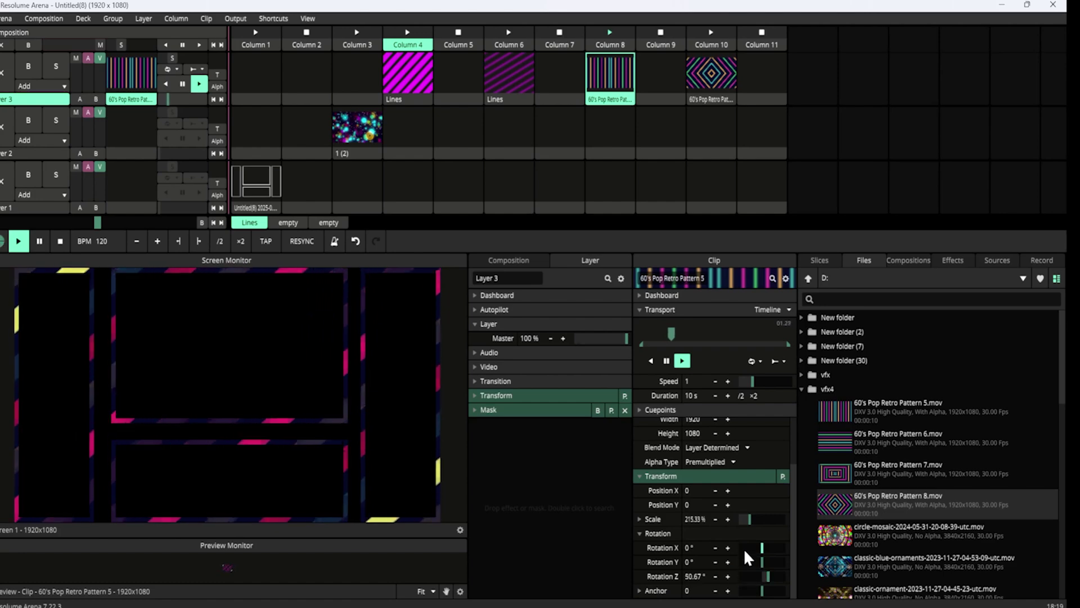
{"action": "left_click", "coordinate": [733, 518]}
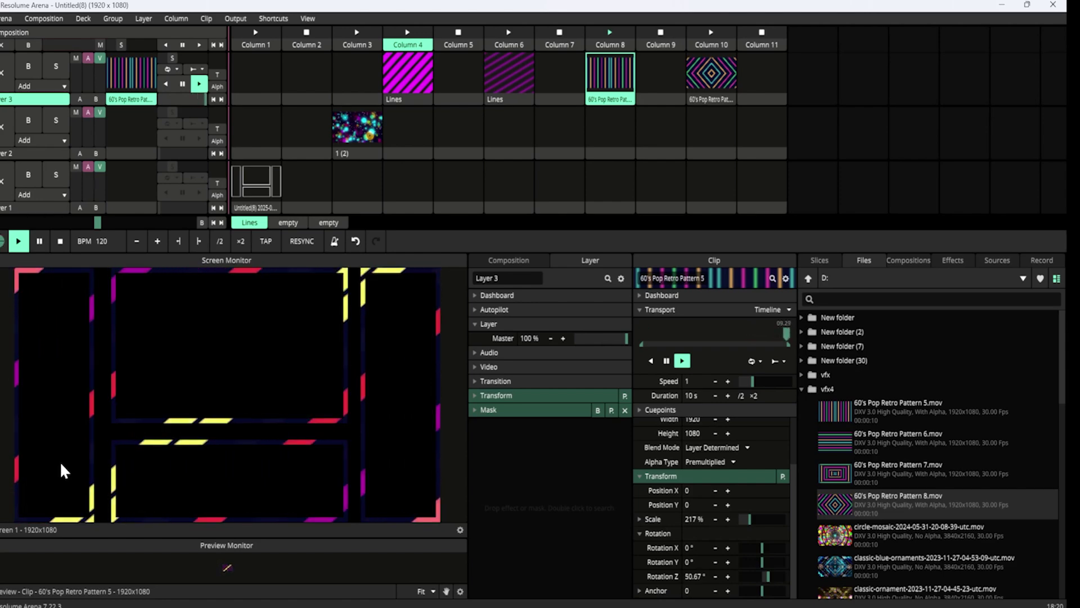
{"action": "left_click", "coordinate": [359, 136]}
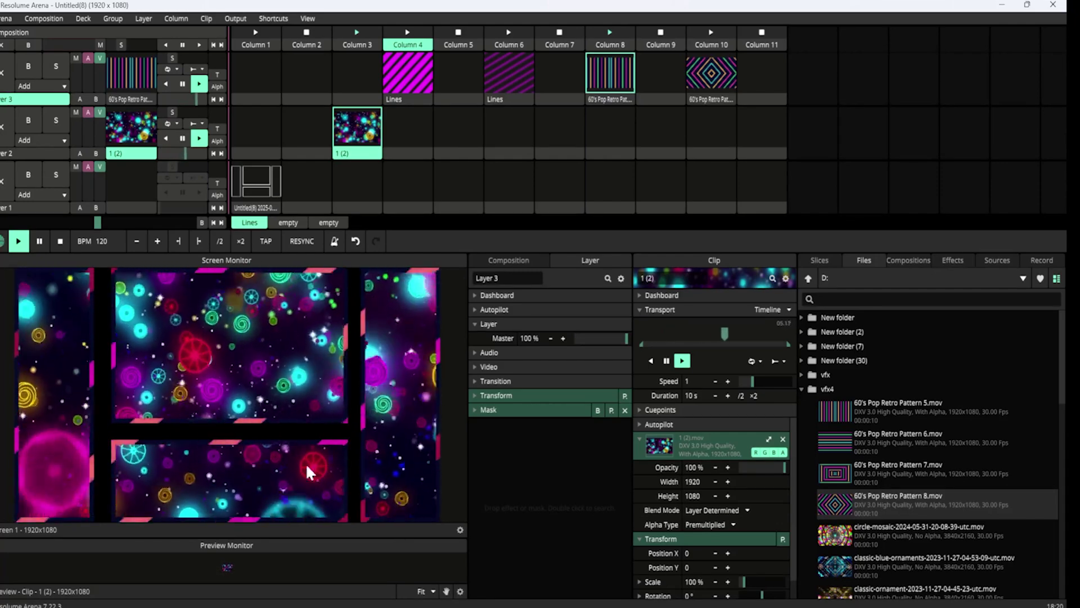
{"action": "left_click_drag", "start_coordinate": [863, 536], "coordinate": [510, 132]}
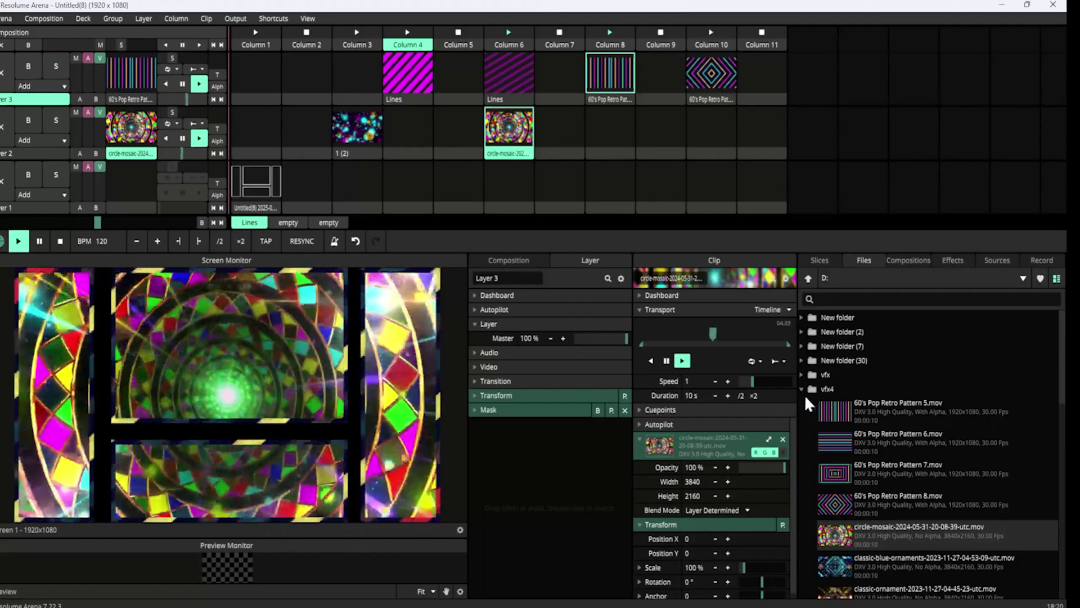
{"action": "left_click", "coordinate": [801, 374]}
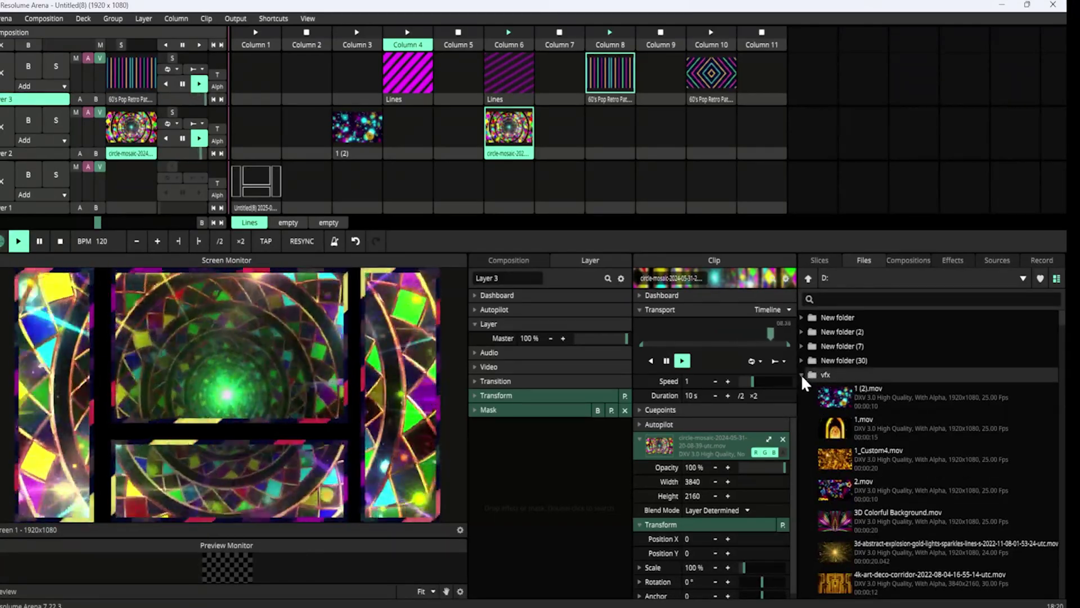
{"action": "left_click", "coordinate": [801, 374]}
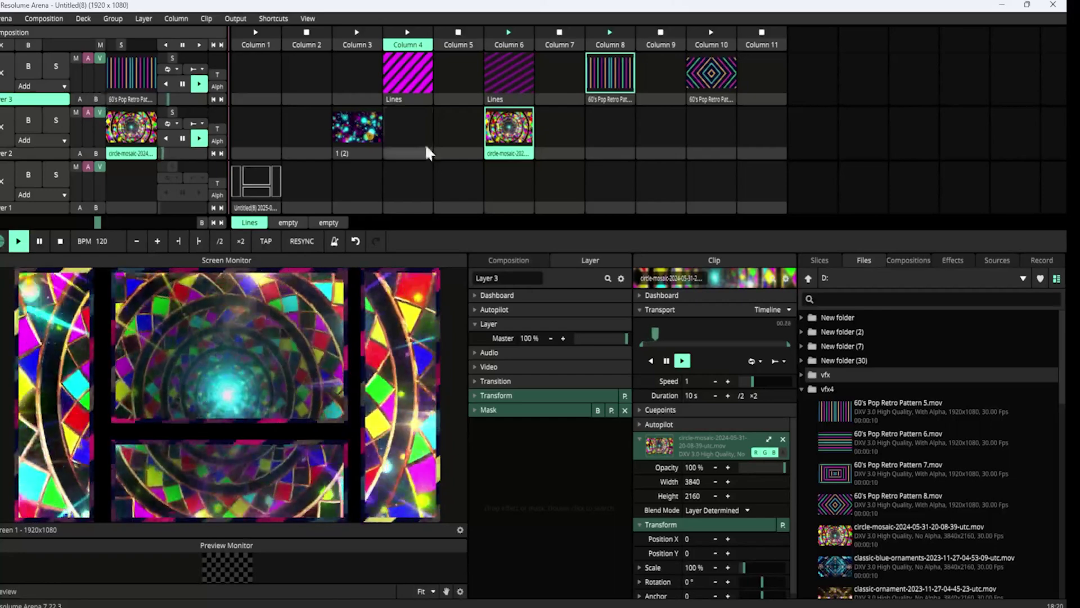
{"action": "left_click", "coordinate": [404, 127]}
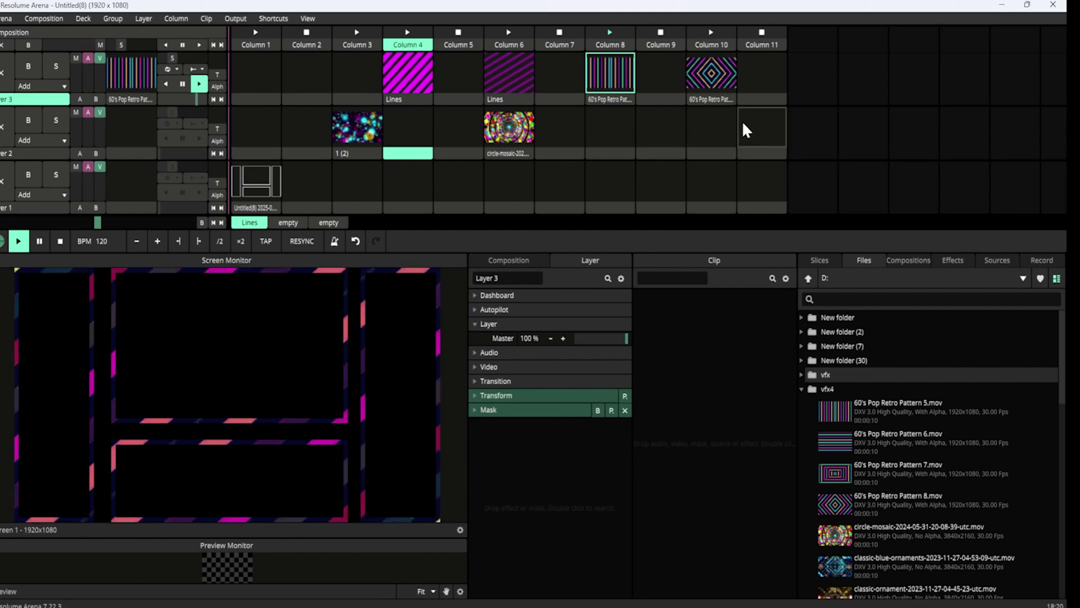
Step: Play the Layer 3, Column 10 pattern clip and set its scale to 130%
{"action": "left_click", "coordinate": [713, 70]}
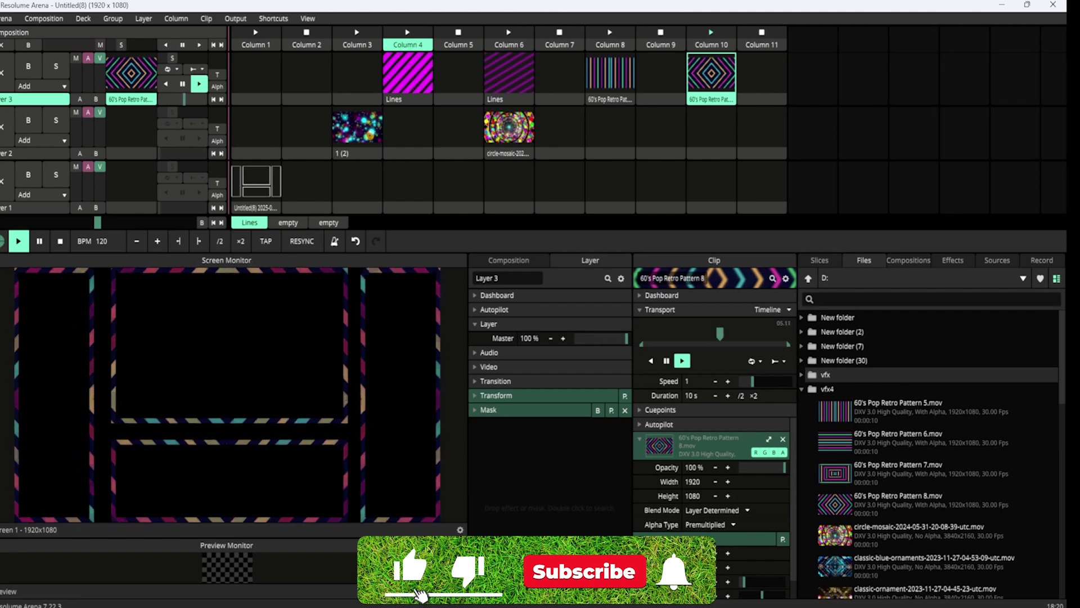
{"action": "scroll", "coordinate": [791, 508], "scroll_direction": "down", "scroll_amount": 1}
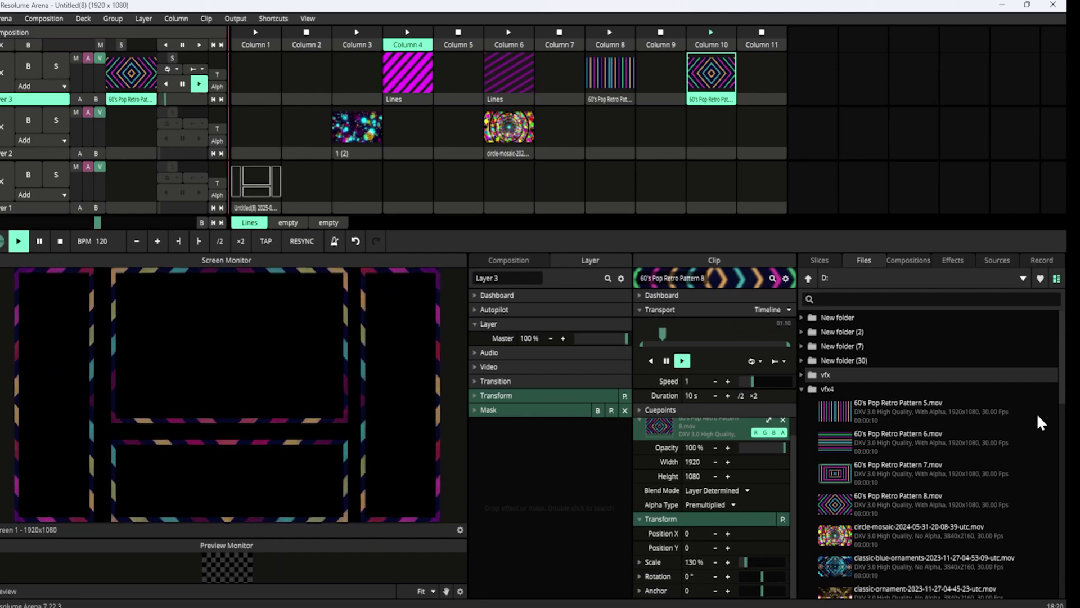
{"action": "left_click_drag", "start_coordinate": [1060, 389], "coordinate": [1056, 434]}
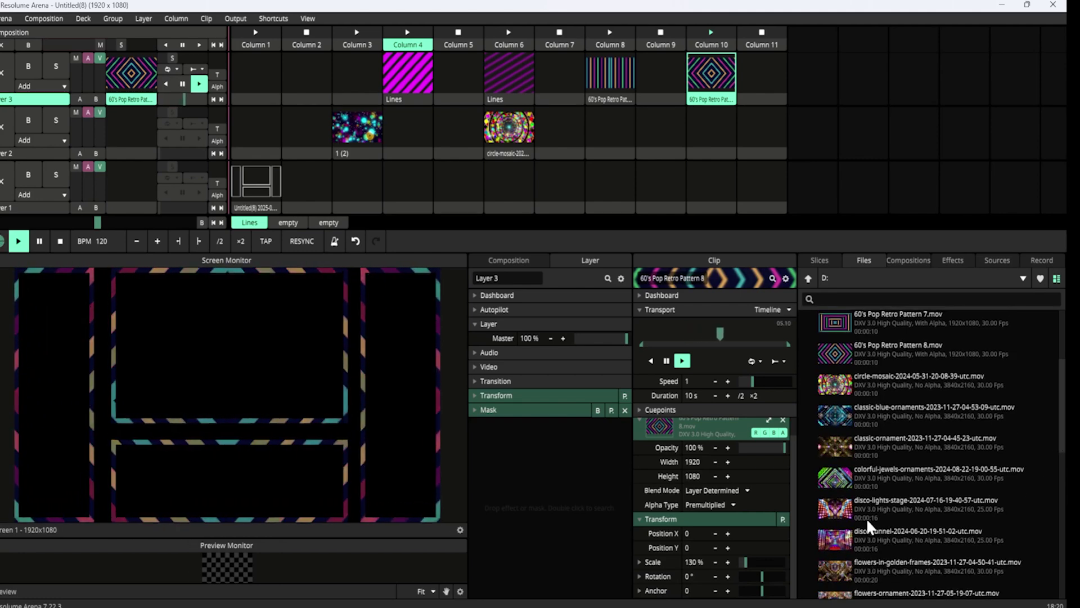
{"action": "left_click_drag", "start_coordinate": [867, 505], "coordinate": [758, 75]}
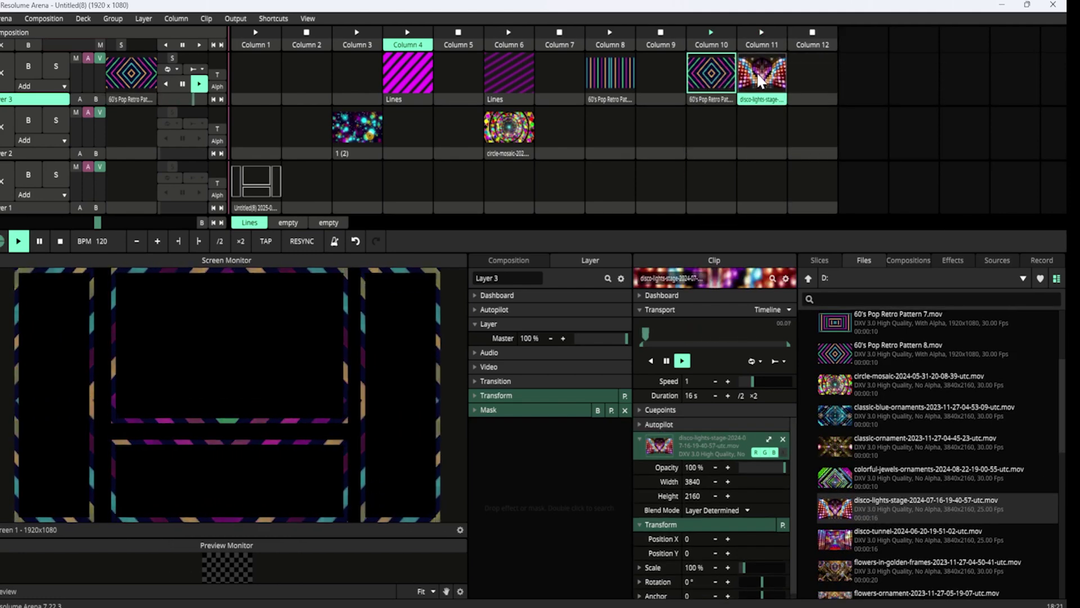
{"action": "left_click", "coordinate": [759, 75]}
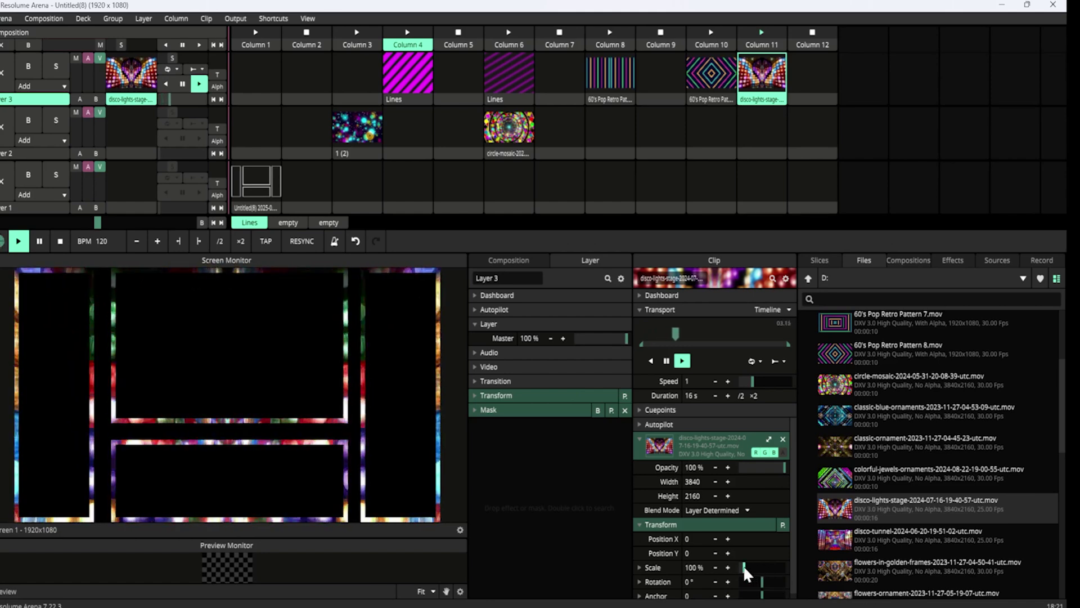
{"action": "left_click_drag", "start_coordinate": [744, 566], "coordinate": [771, 567]}
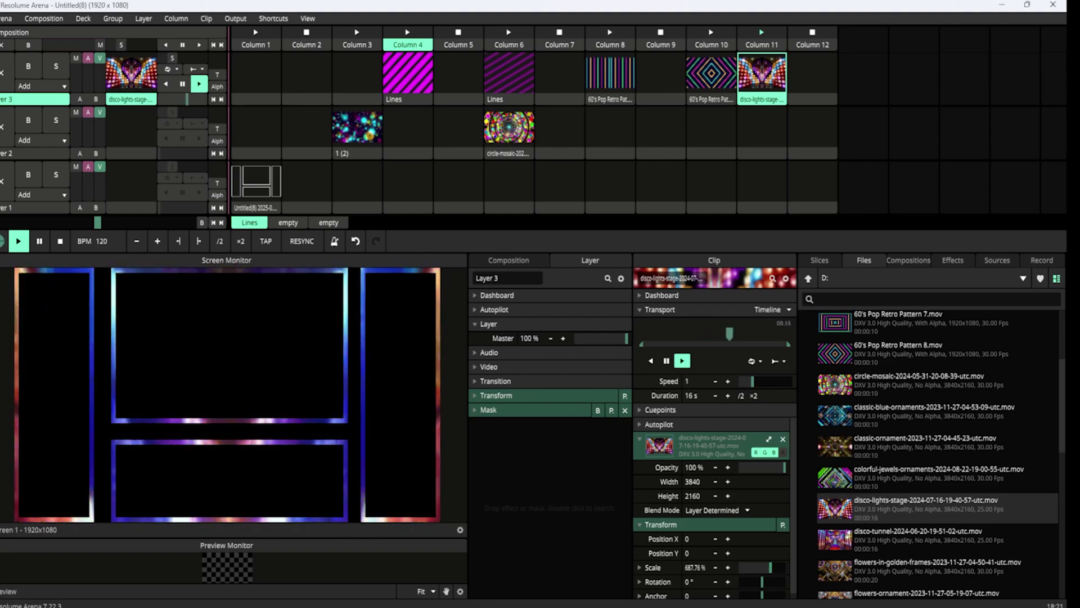